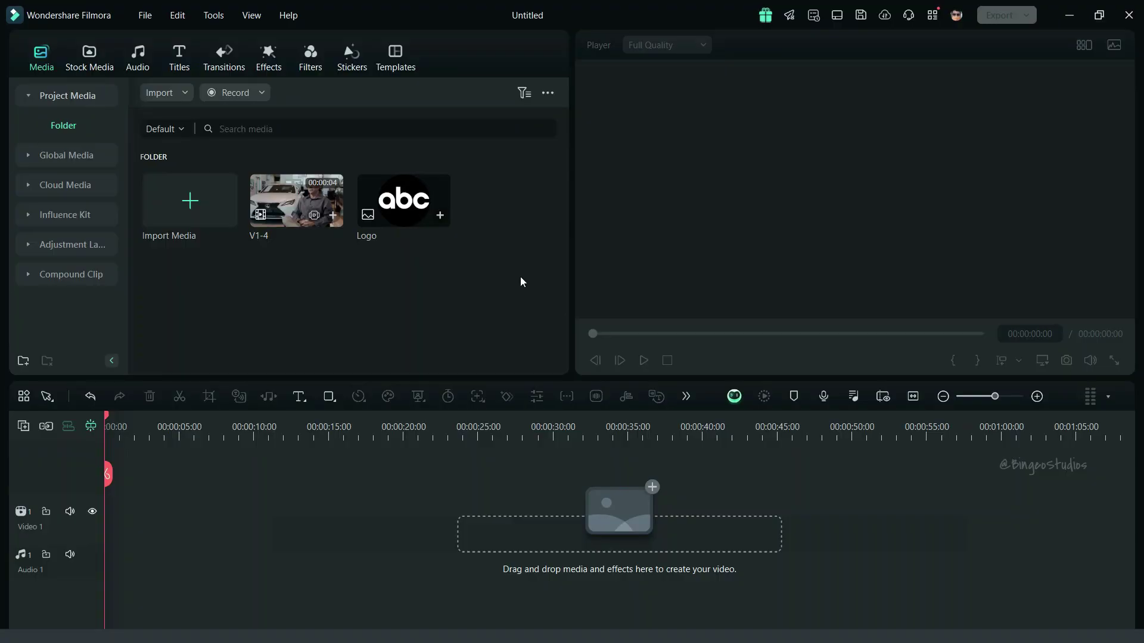
- Place V1-4 on Video 1 and drop the abc Logo on the track above at 3:05
left_click_drag(290, 201, 122, 511)
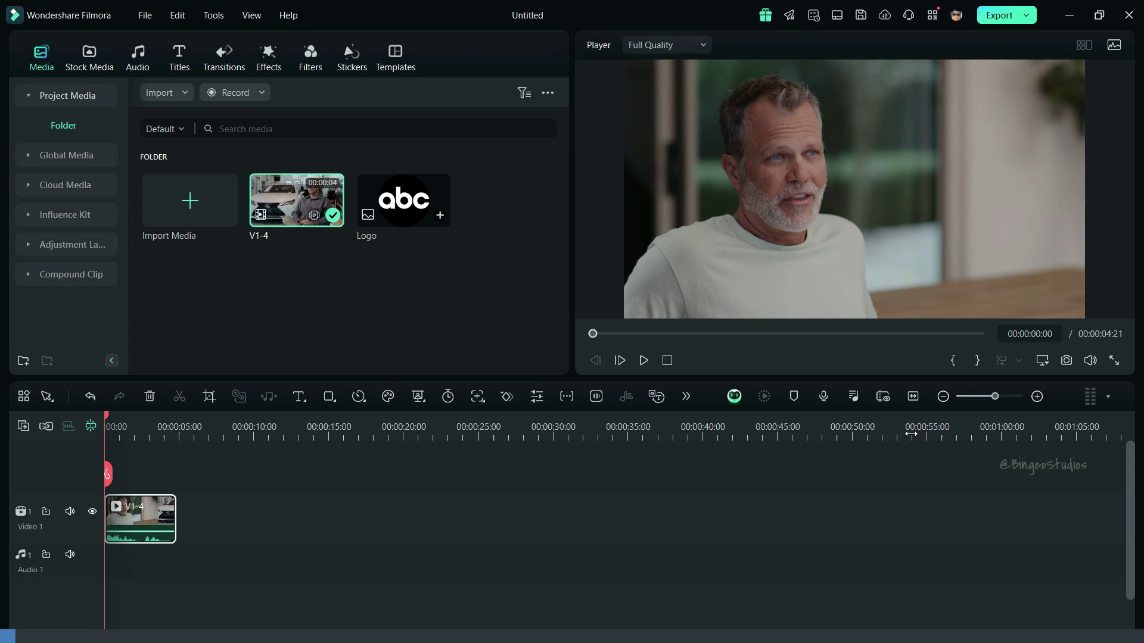
left_click(913, 396)
left_click(655, 437)
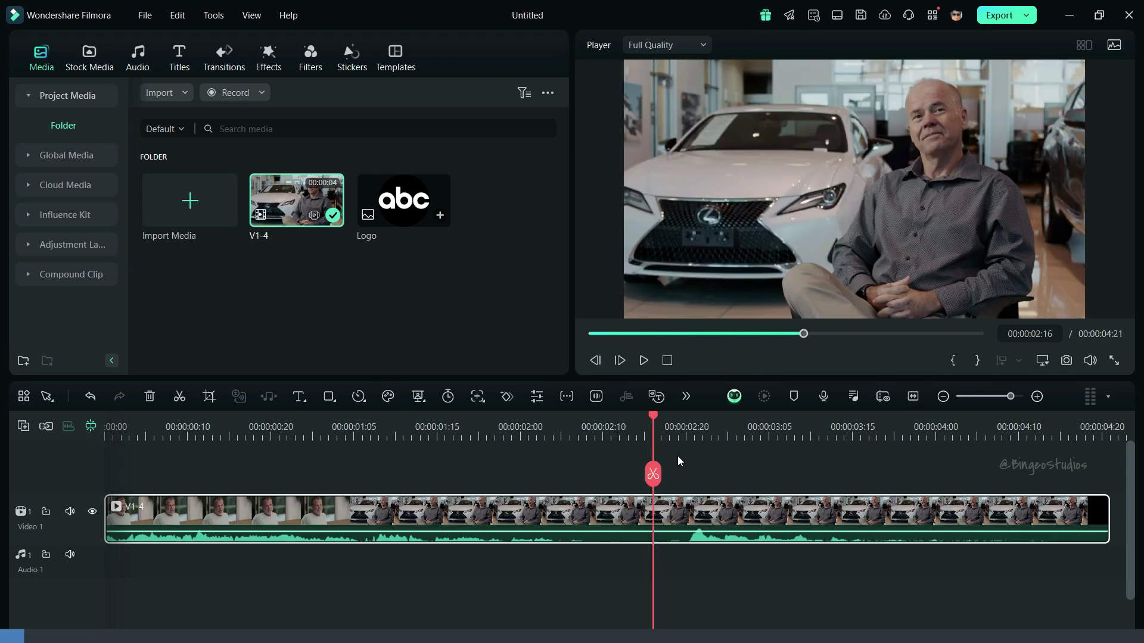
key("space")
left_click(767, 425)
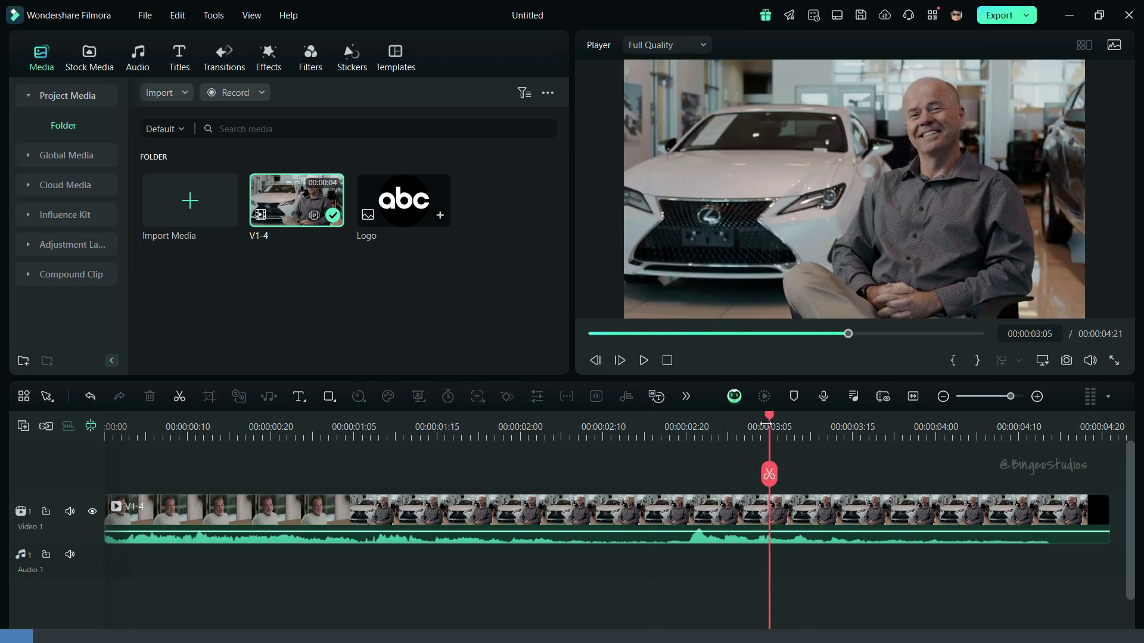
left_click_drag(421, 209, 786, 473)
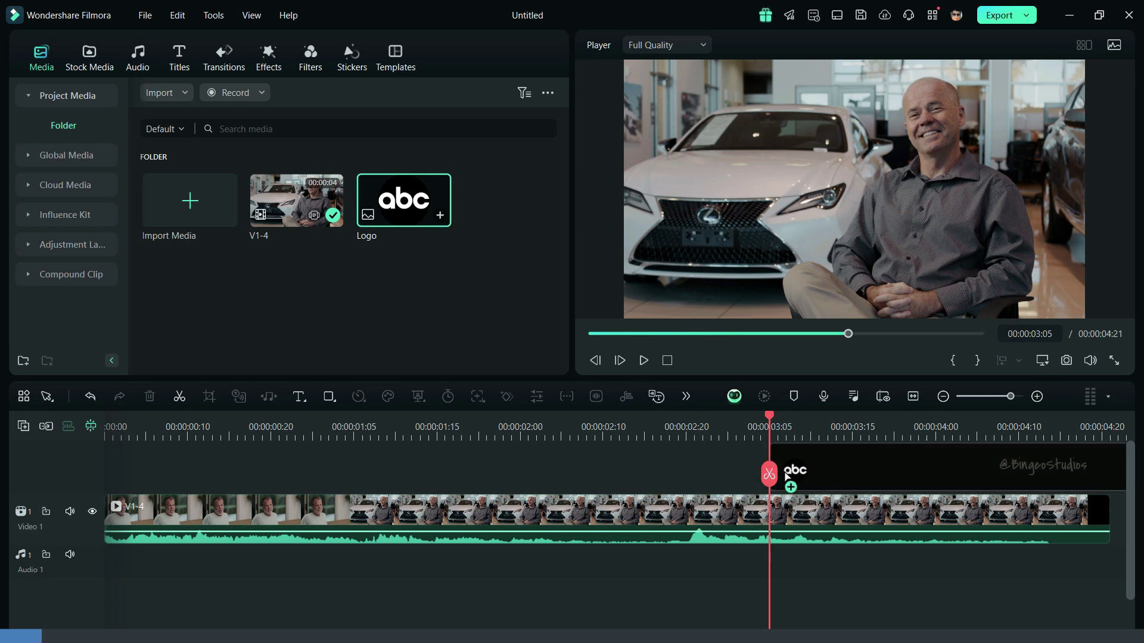
- Scale the logo to 24.6% and keyframe it at 3:05 with Position Y 705
left_click(843, 524)
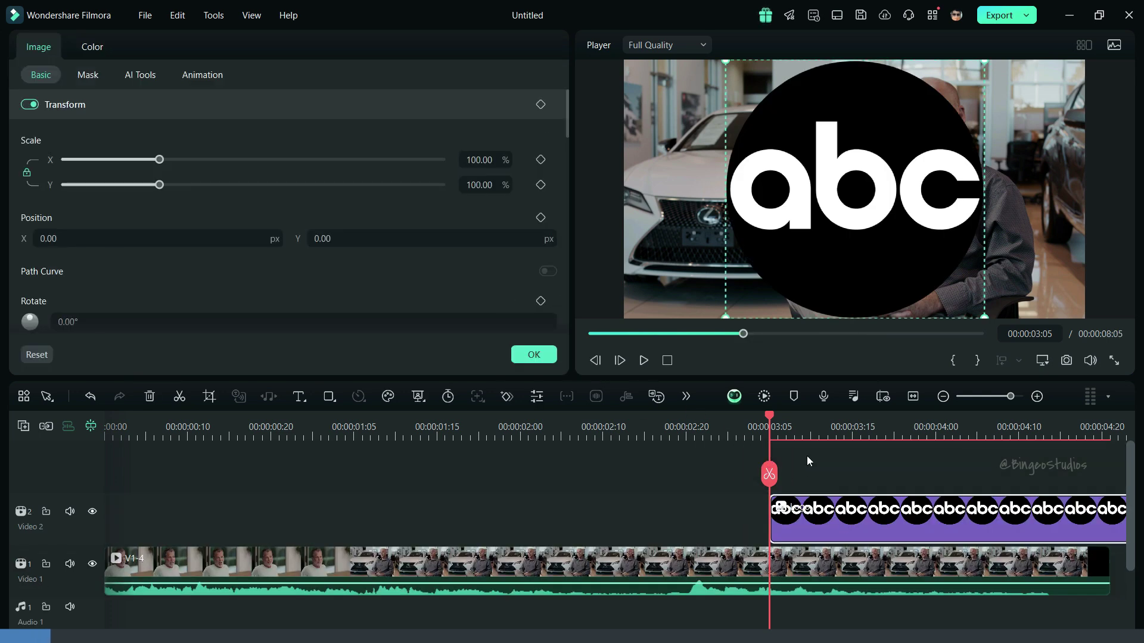
mouse_move(159, 185)
left_mouse_down()
mouse_move(90, 186)
mouse_move(91, 198)
left_mouse_up()
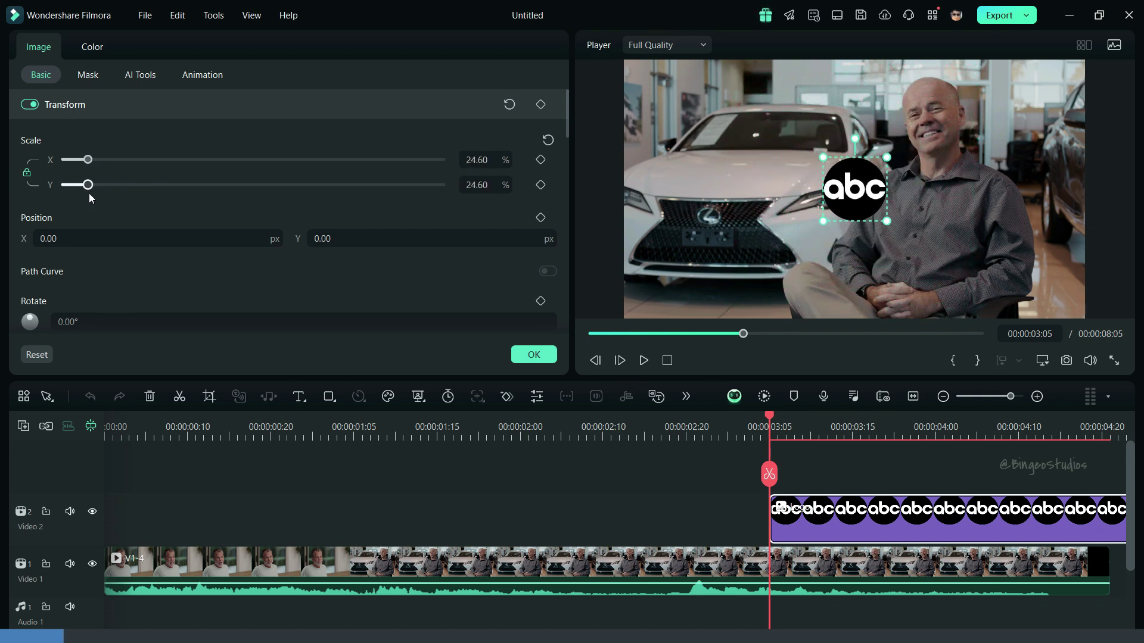
left_click(506, 396)
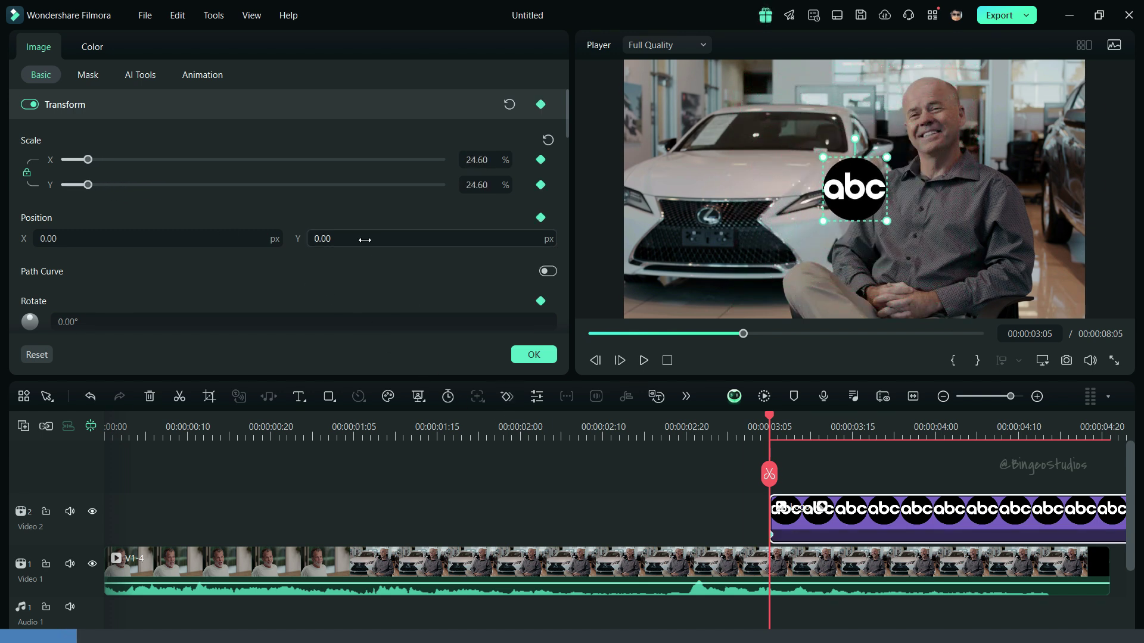
left_click_drag(365, 239, 437, 239)
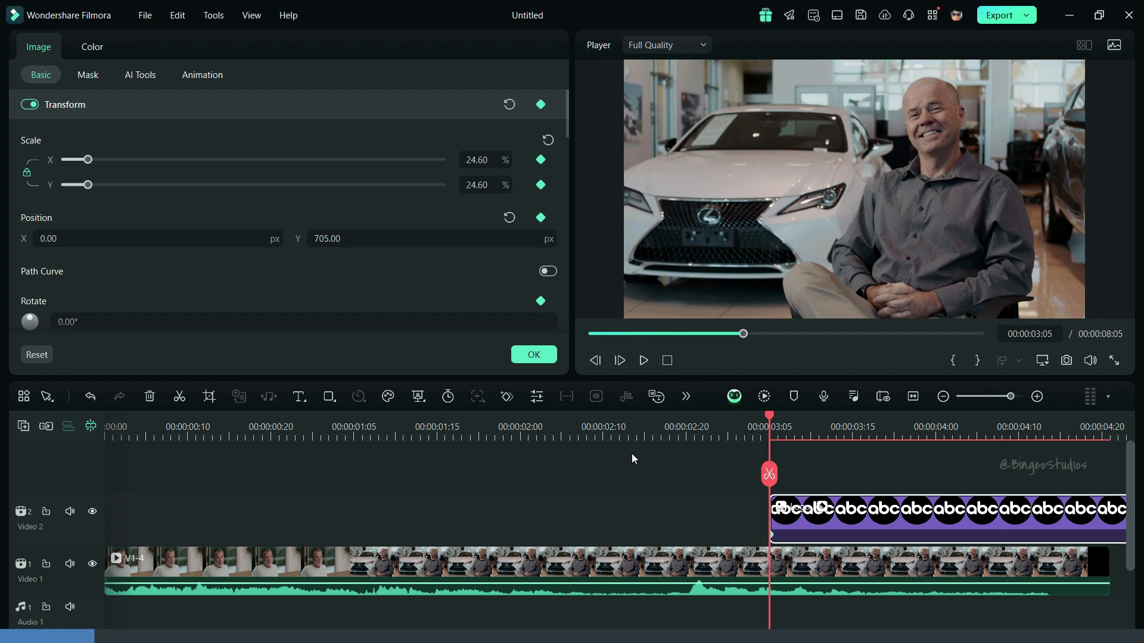
- Add a 3:15 transform keyframe with the logo's Position Y set to 0
left_click(852, 431)
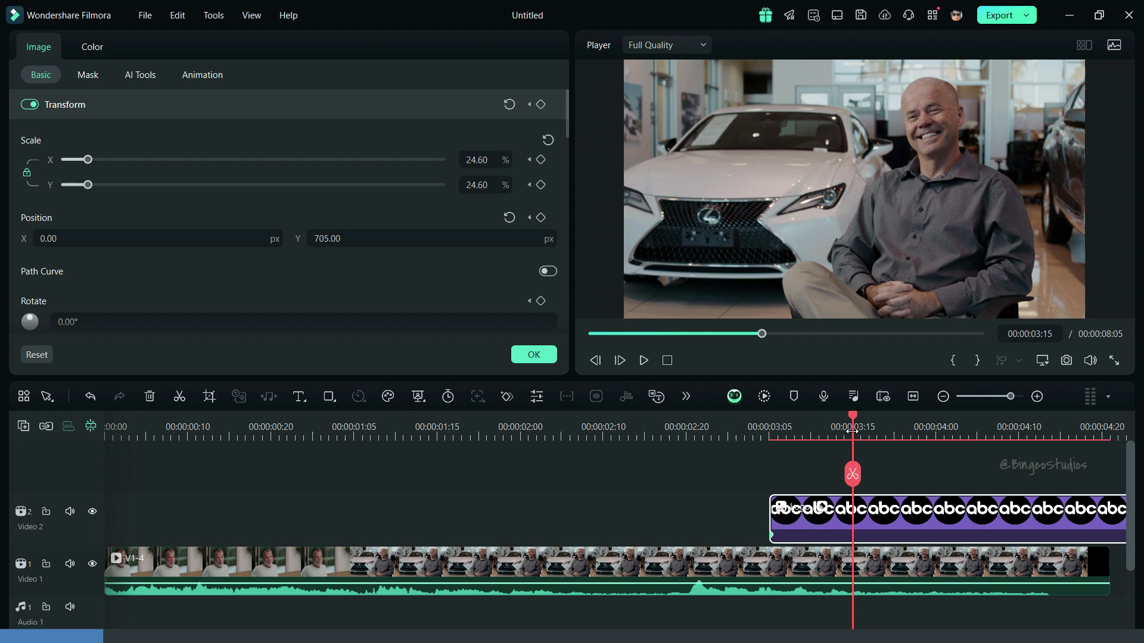
left_click(508, 396)
left_click(365, 241)
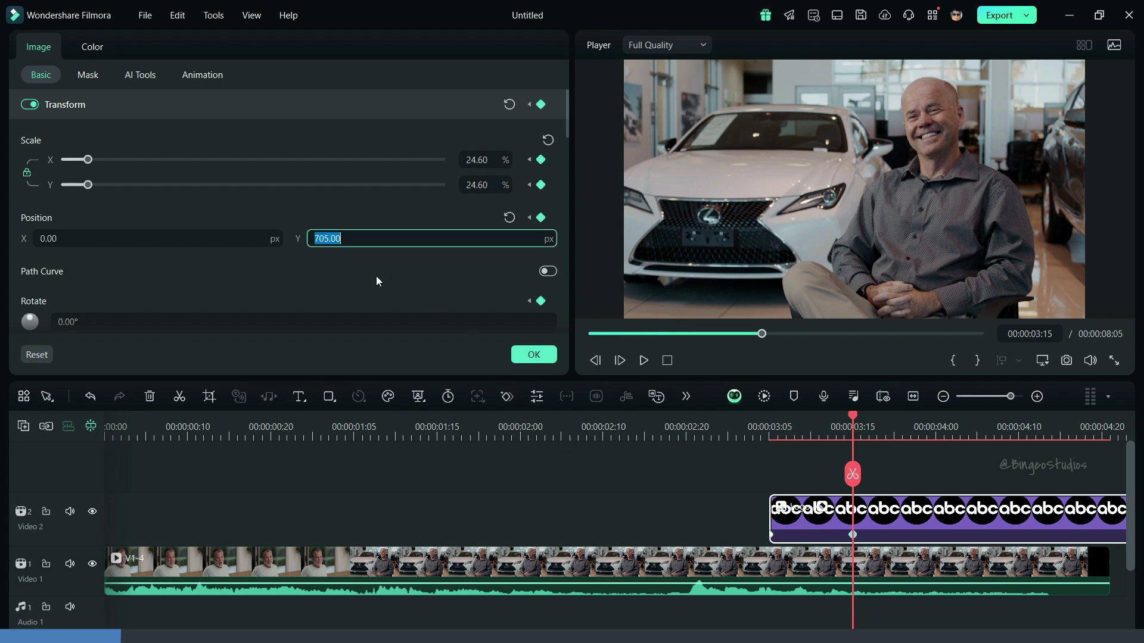
type("0")
key("Return")
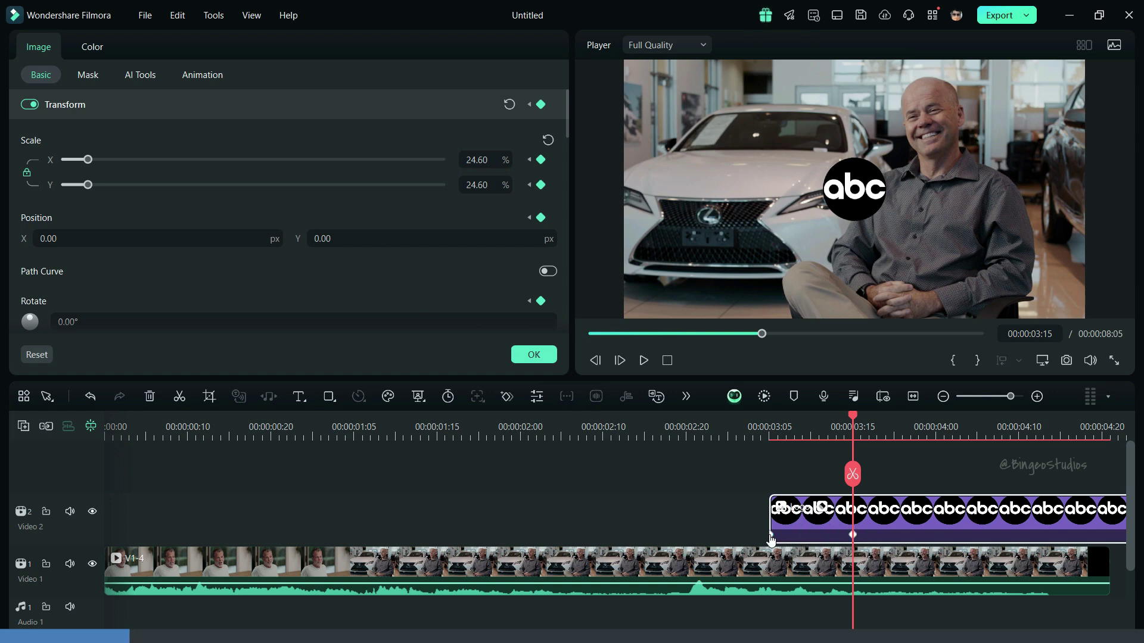
- Set the logo's Rotate to 269 at the 3:05 keyframe
left_click(770, 539)
scroll(108, 282, "down", 1)
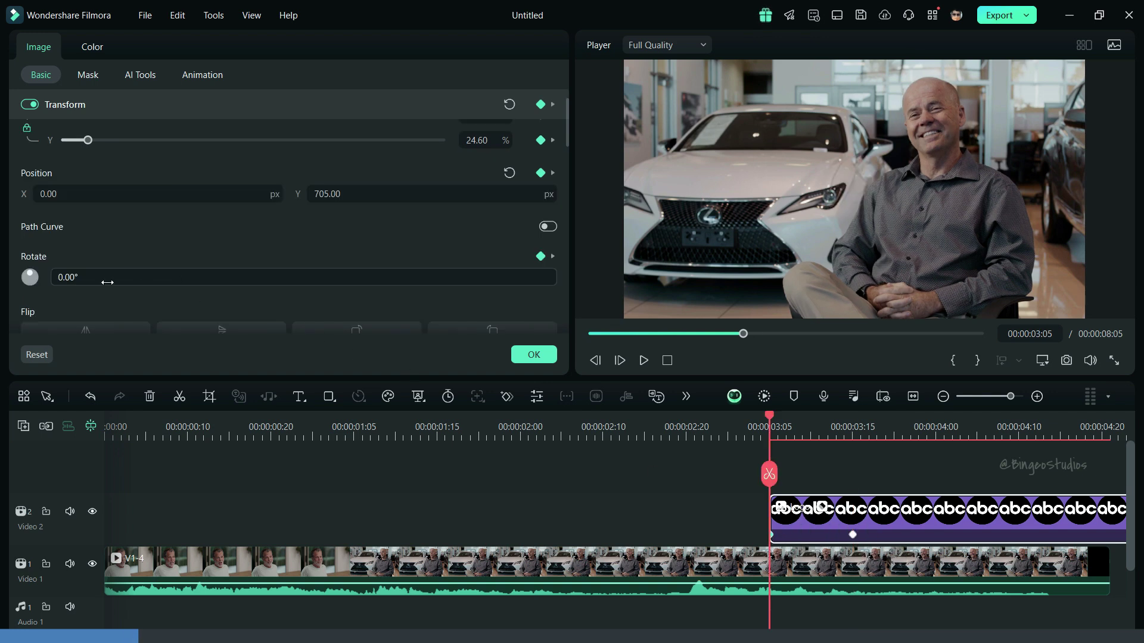
left_click_drag(83, 278, 154, 278)
key("Return")
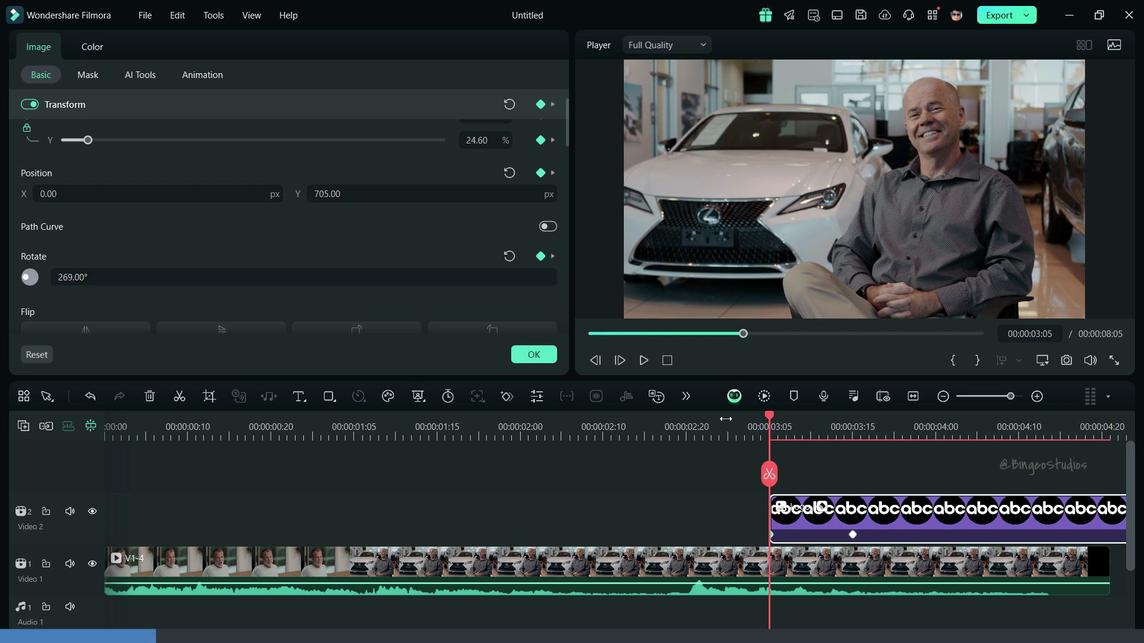
left_click(701, 470)
- Set the logo's Rotate keyframe to Ease in on the Video 2 keyframe panel
key("space")
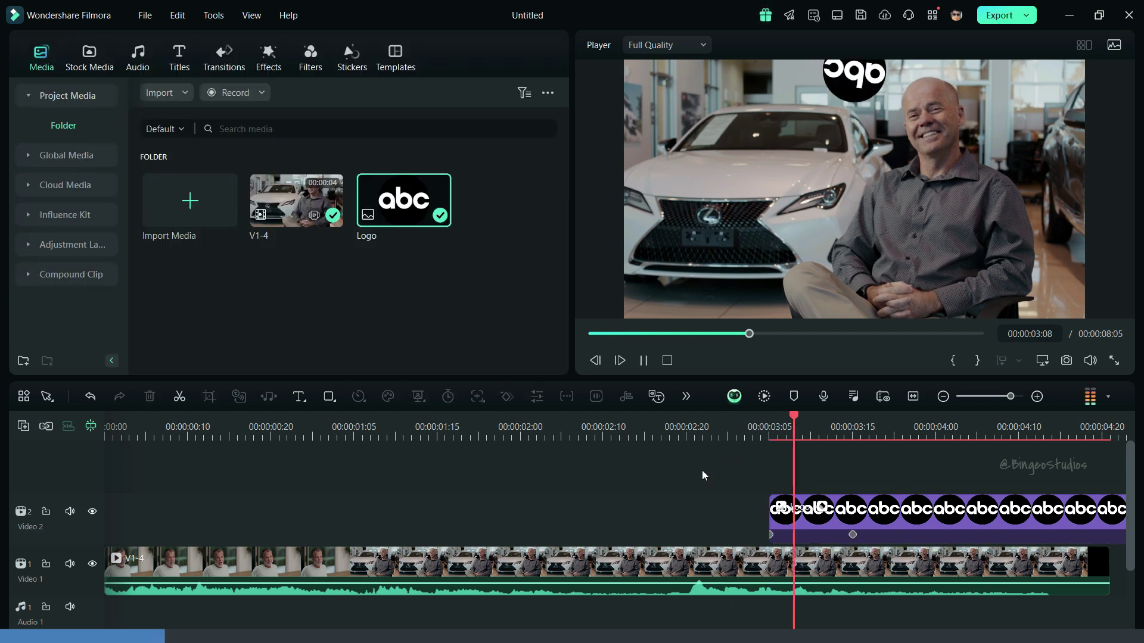
key("space")
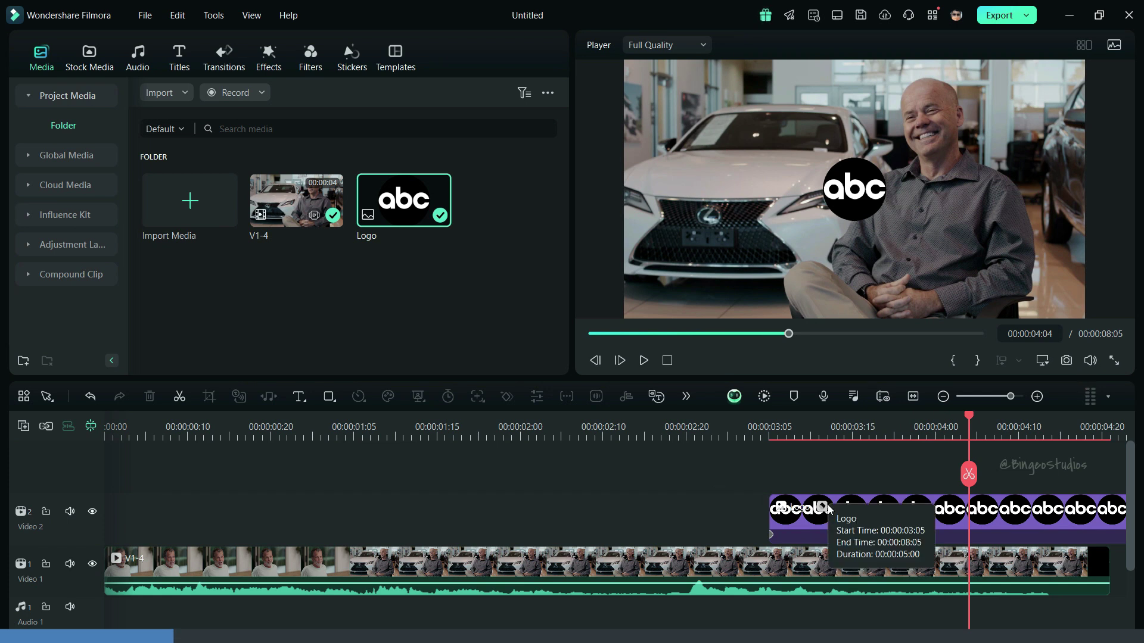
left_click(821, 508)
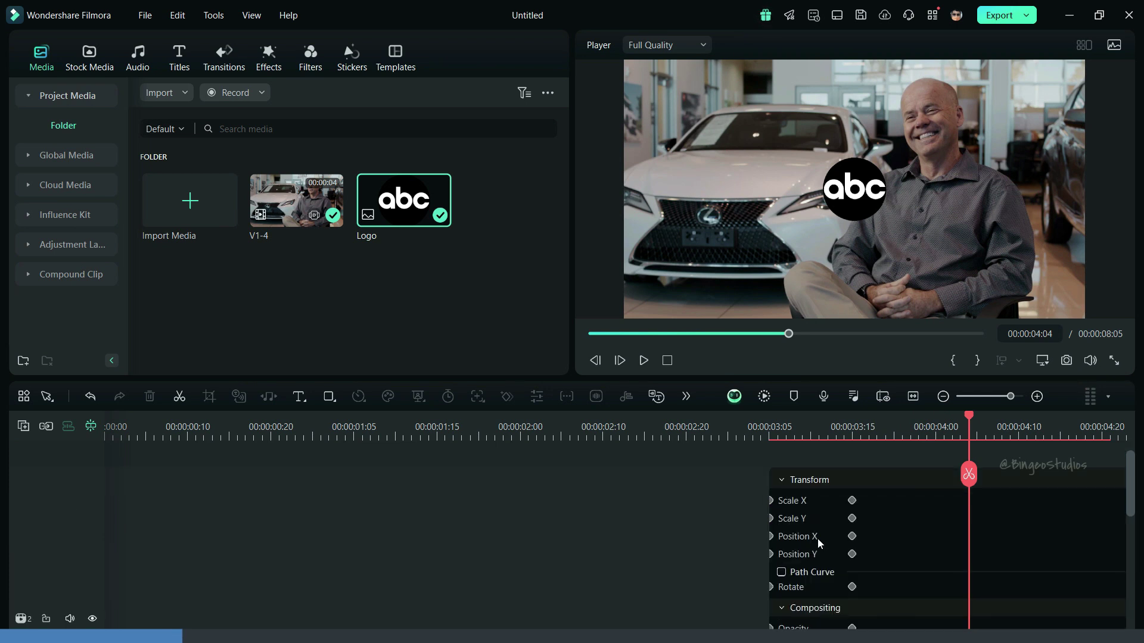
left_click(797, 536)
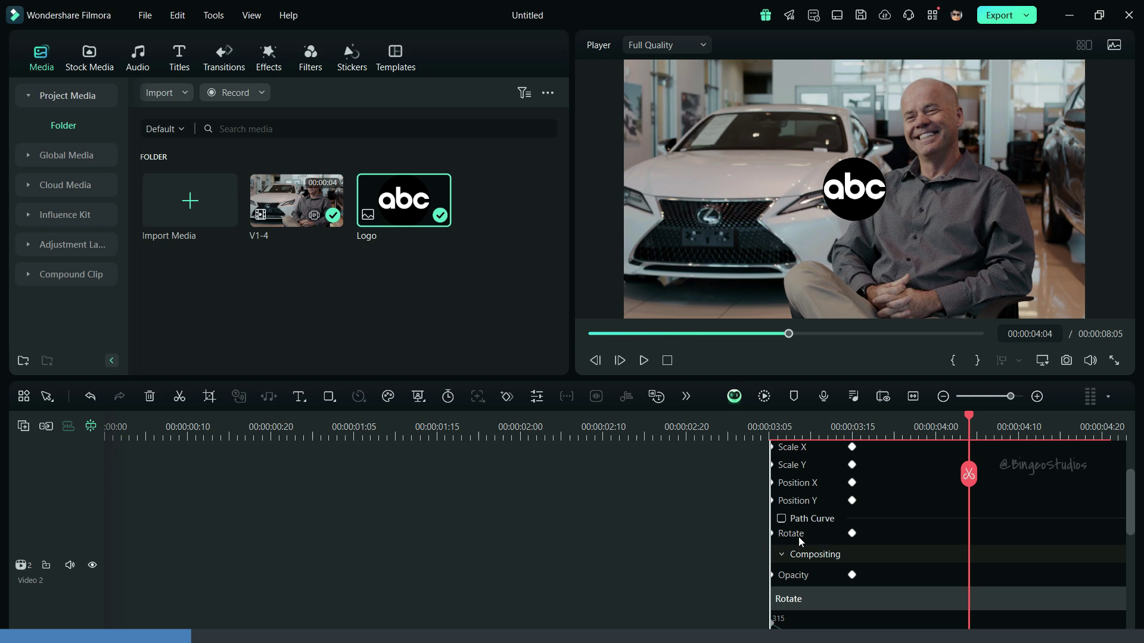
scroll(798, 537, "down", 3)
right_click(854, 588)
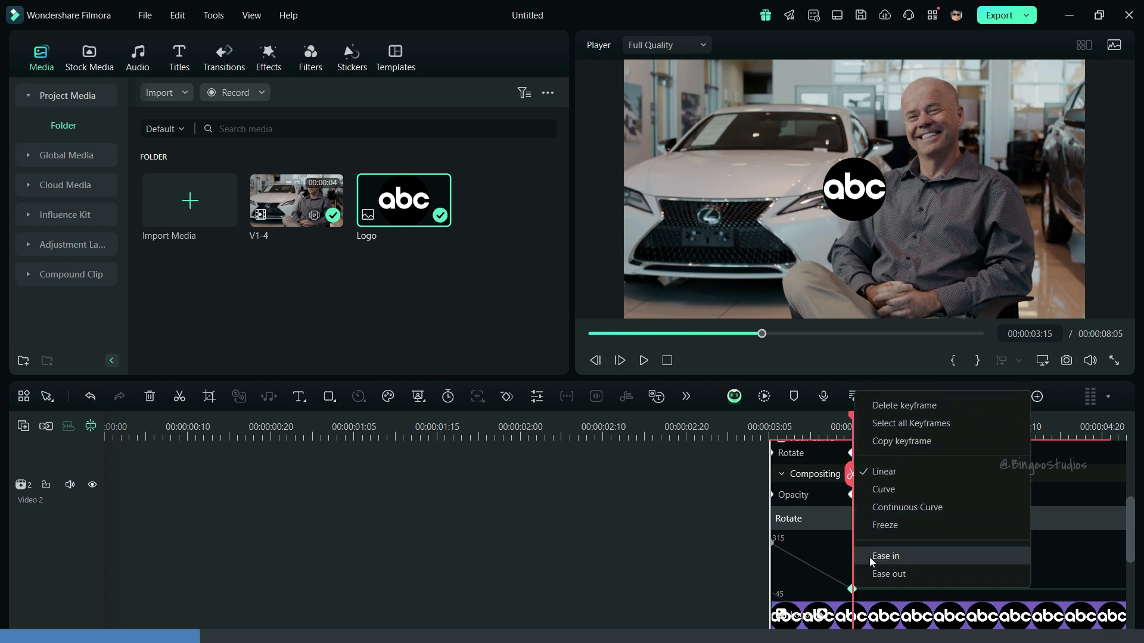
left_click(881, 492)
- Give the logo's Position Y keyframe a Curve interpolation
scroll(856, 534, "up", 3)
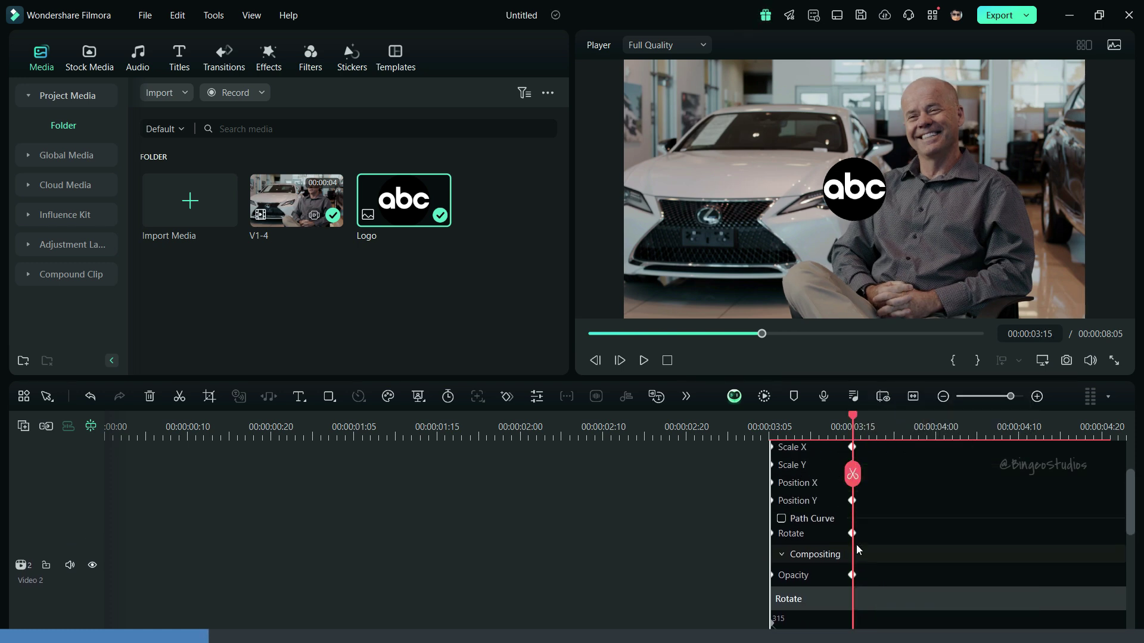
scroll(808, 499, "down", 2)
scroll(816, 516, "down", 2)
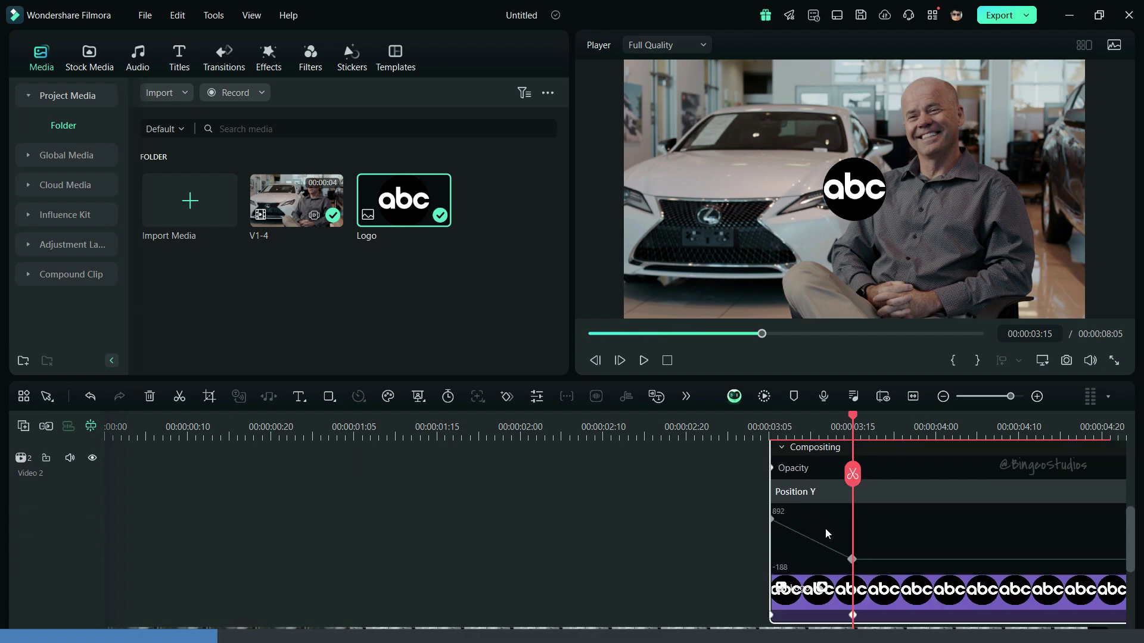
right_click(853, 561)
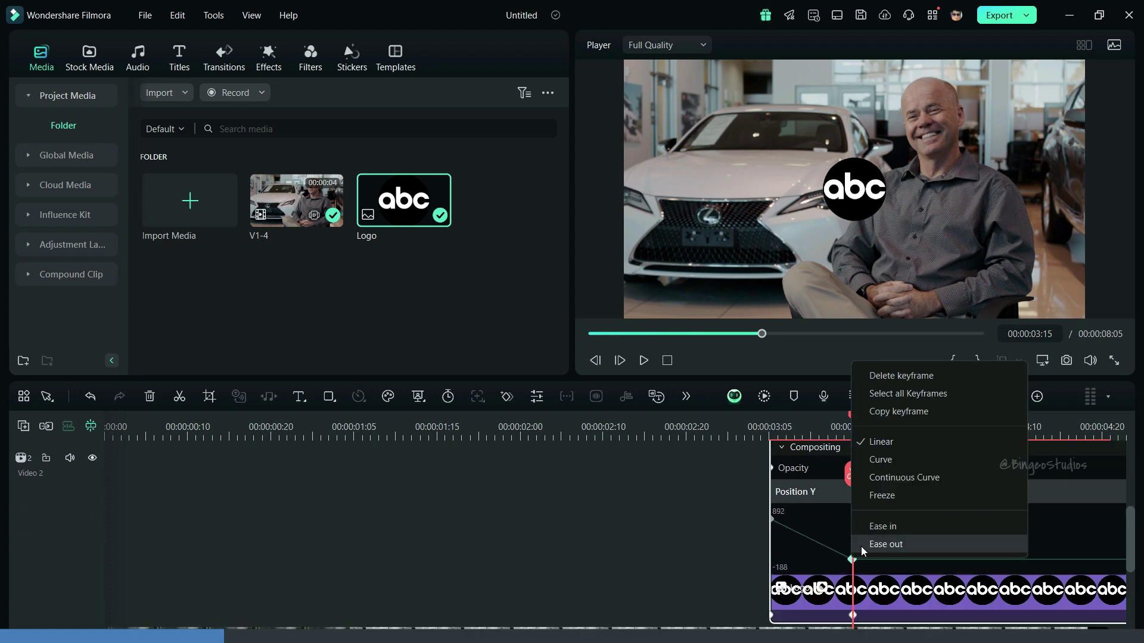
left_click(880, 463)
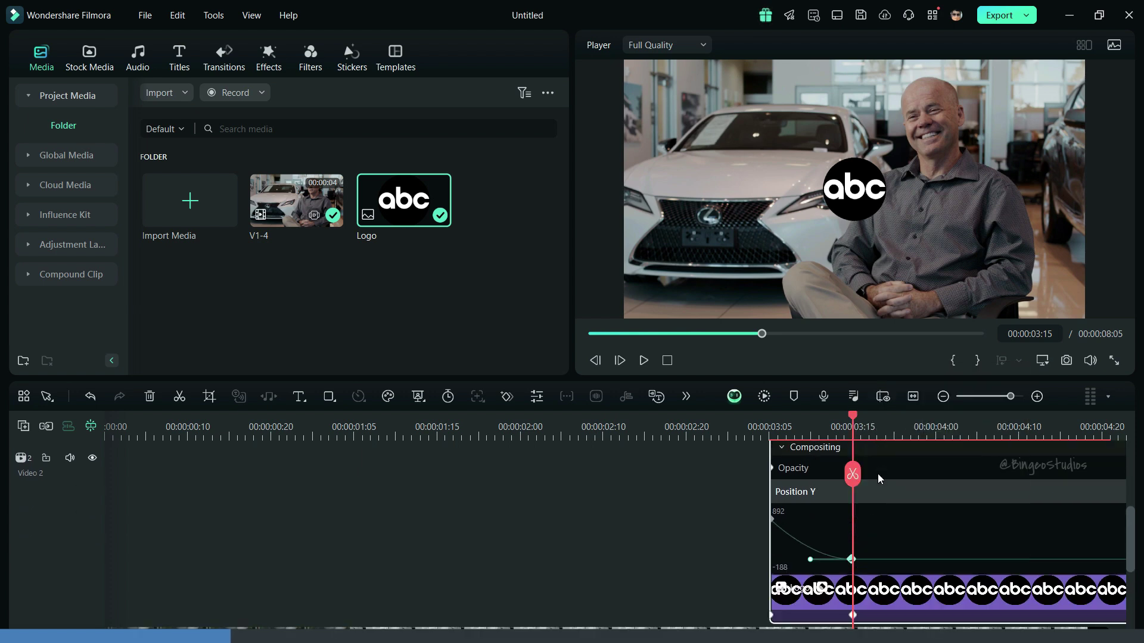
left_click(825, 587)
- Play back the smoothed logo spin-down, pausing at 4:00
scroll(825, 584, "up", 2)
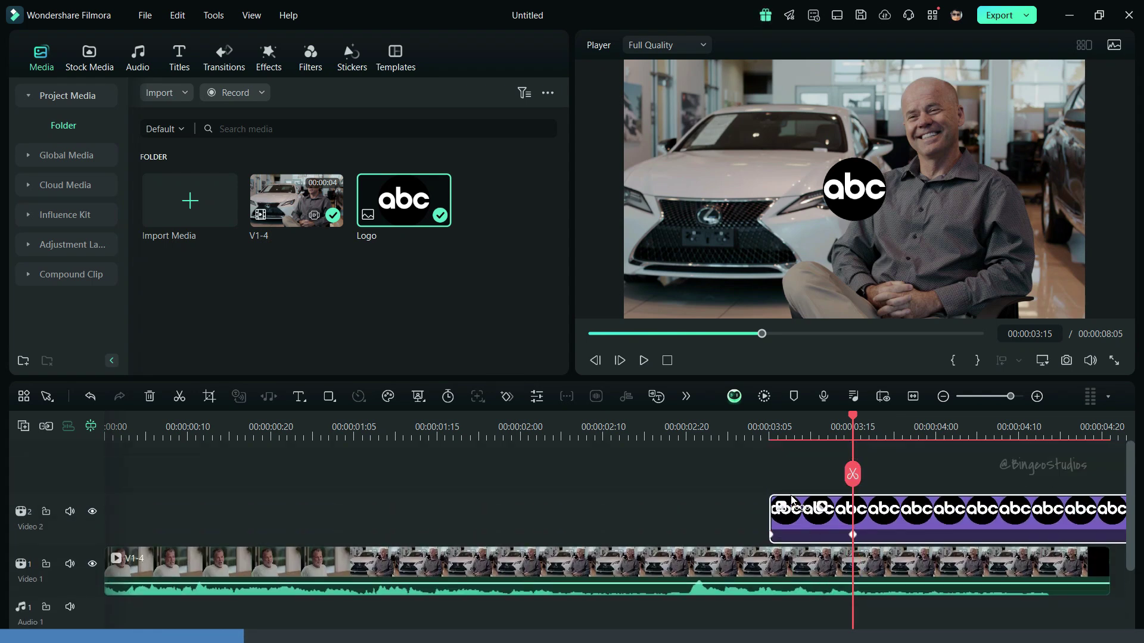
left_click(738, 437)
left_click(795, 454)
key("space")
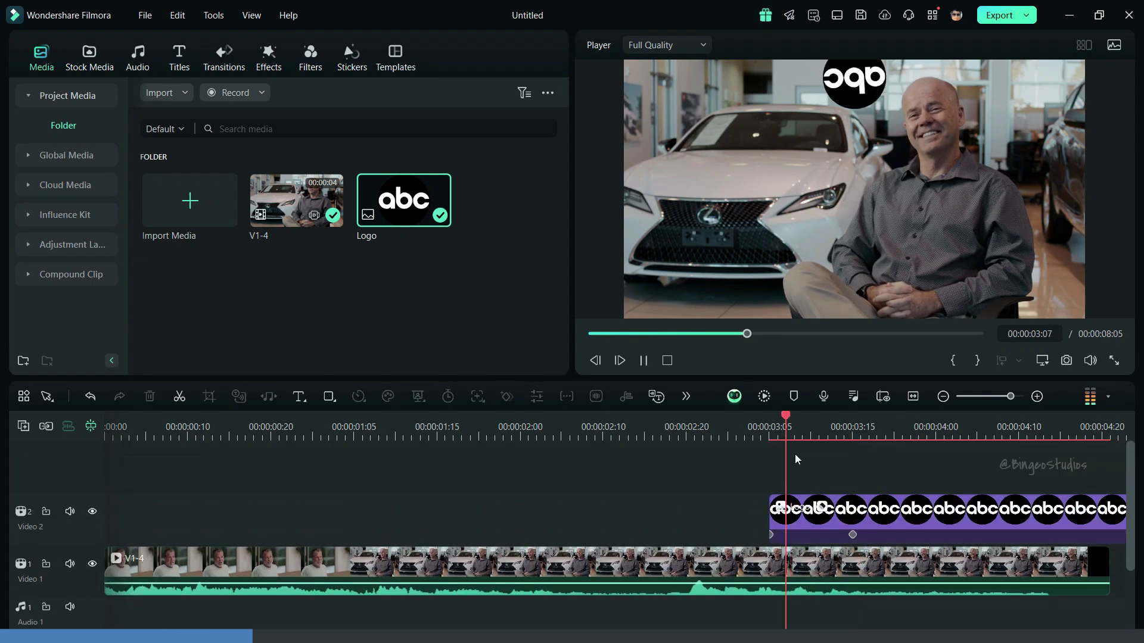
key("space")
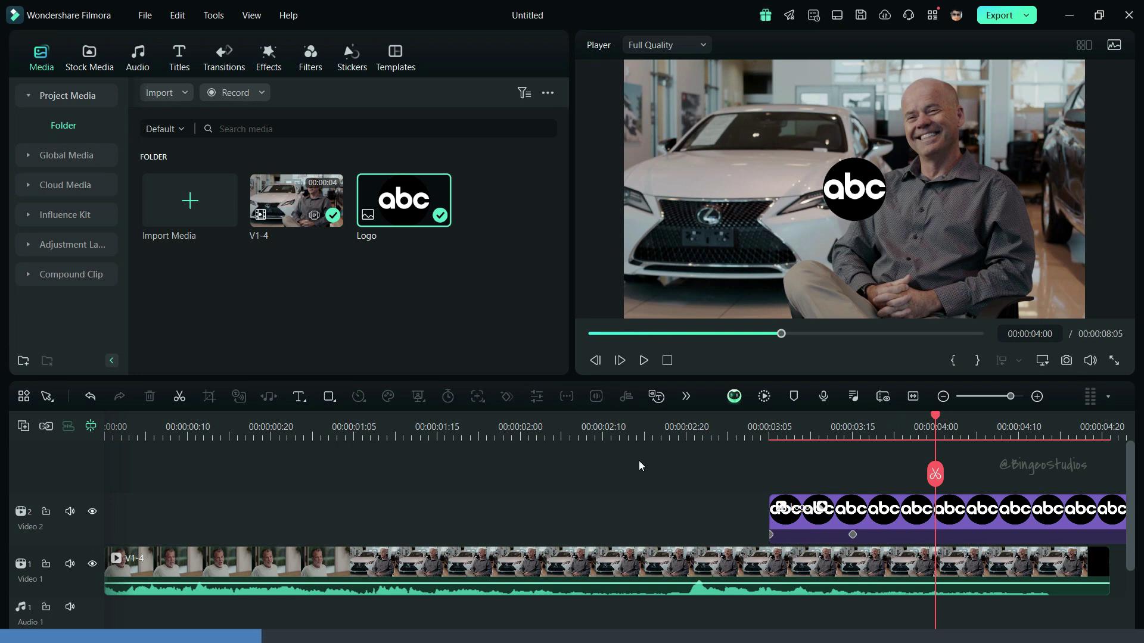
- Draw an ellipse over the logo, put it below the logo track, and start it at 3:15
left_click(332, 402)
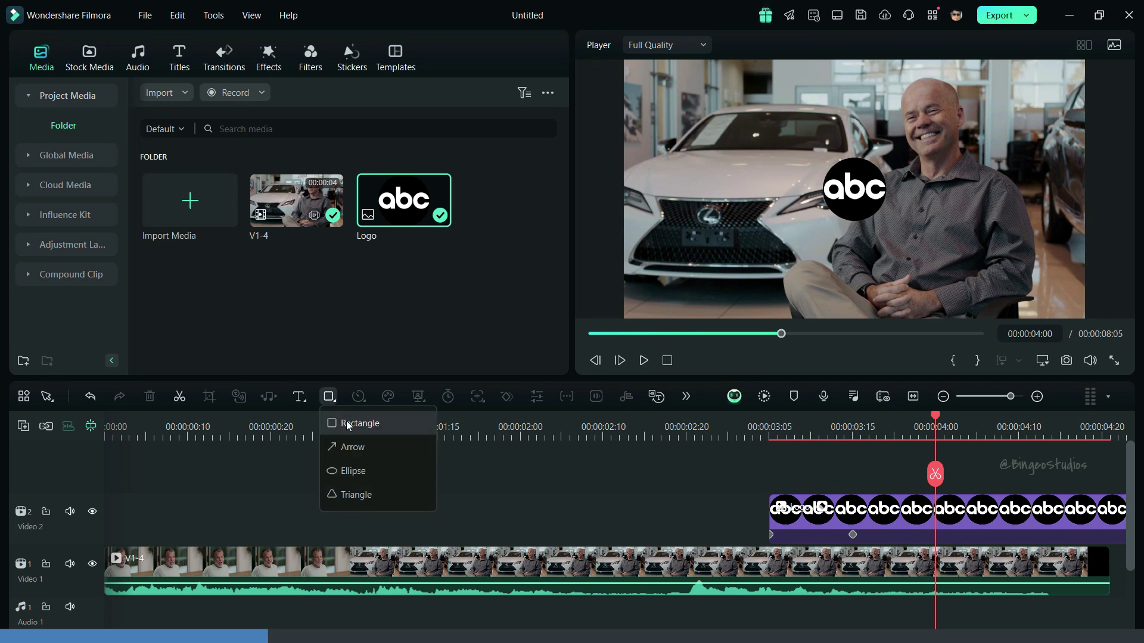
left_click(369, 466)
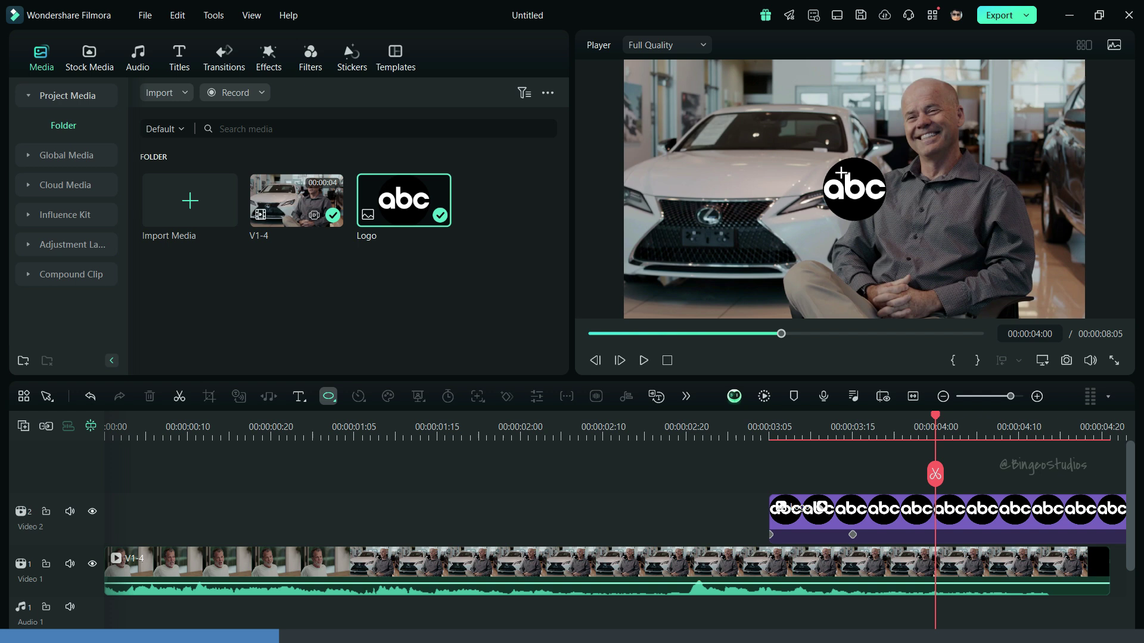
mouse_move(836, 171)
left_mouse_down()
mouse_move(900, 236)
mouse_move(861, 187)
mouse_move(833, 211)
mouse_move(857, 199)
left_mouse_up()
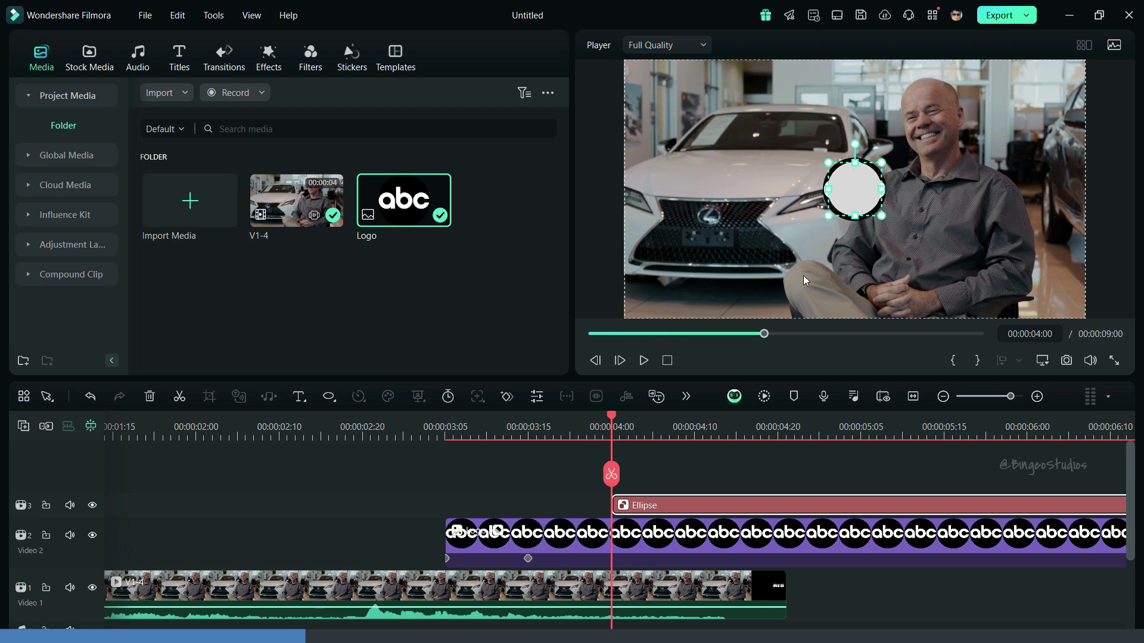
left_click_drag(105, 506, 109, 549)
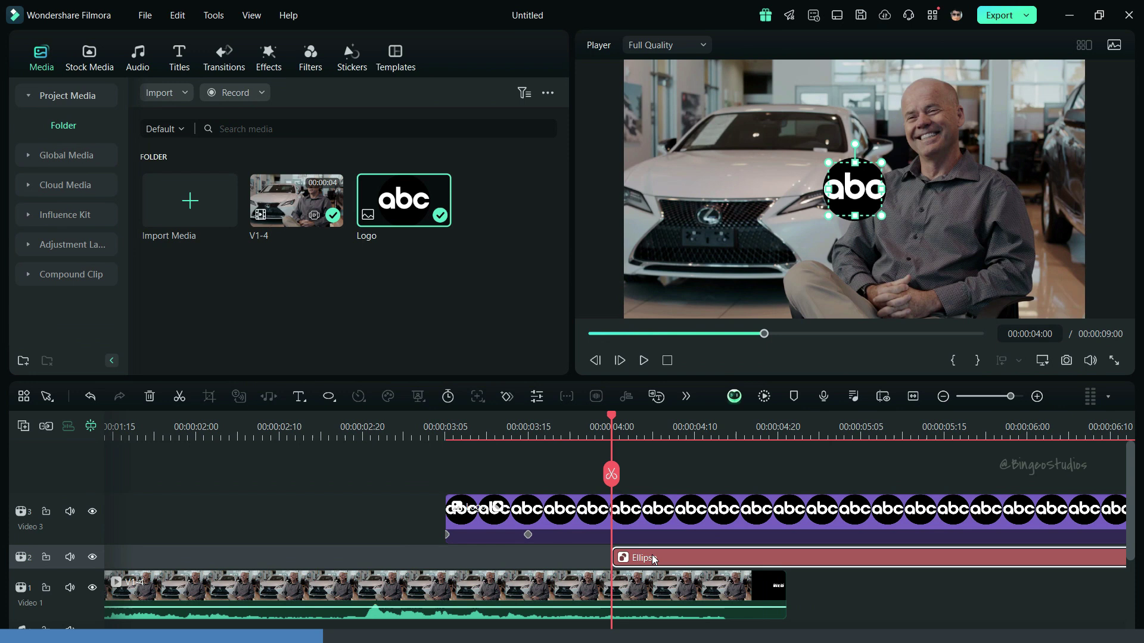
left_click_drag(619, 557, 536, 557)
- Keyframe the ellipse at 3:15 and 4:01, enlarging its locked scale to cover the frame at 4:01
left_click(526, 462)
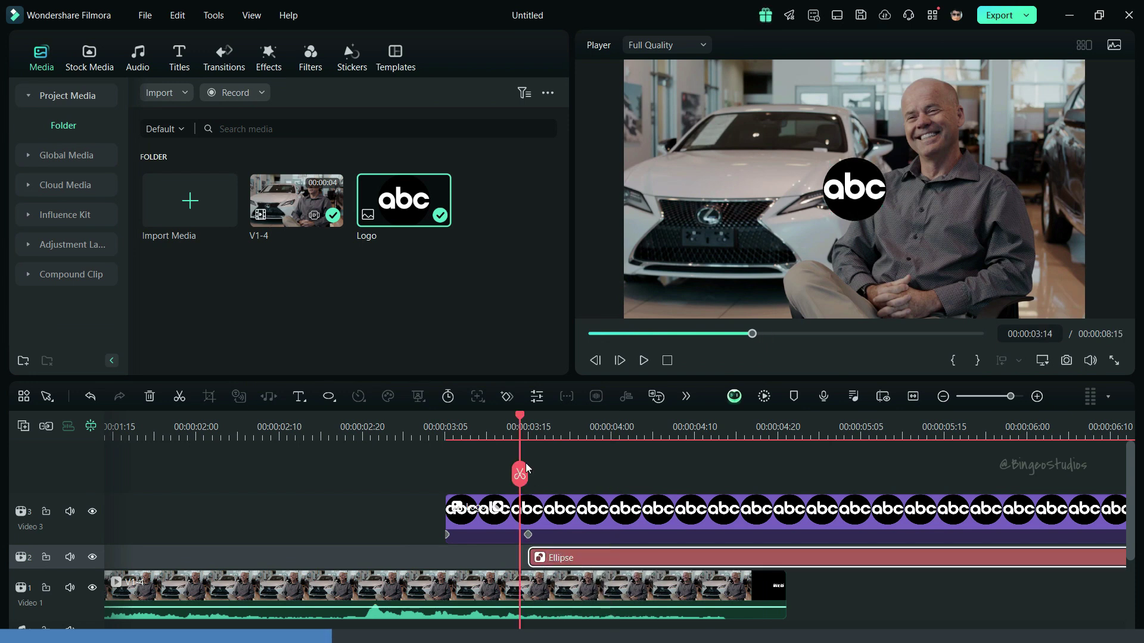
double_click(577, 560)
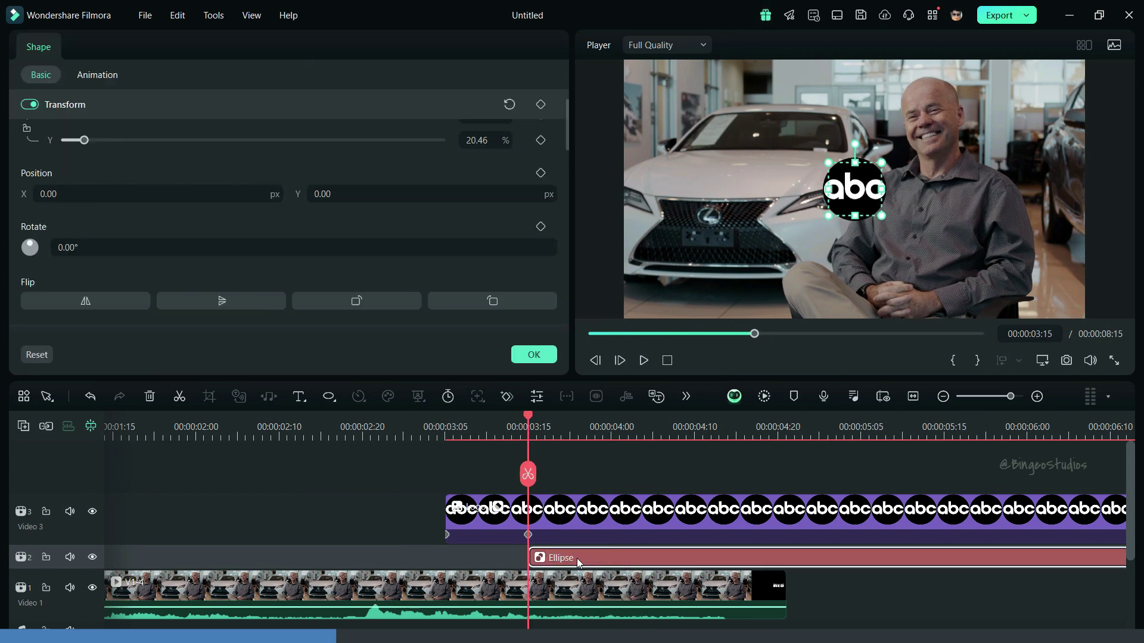
left_click(507, 397)
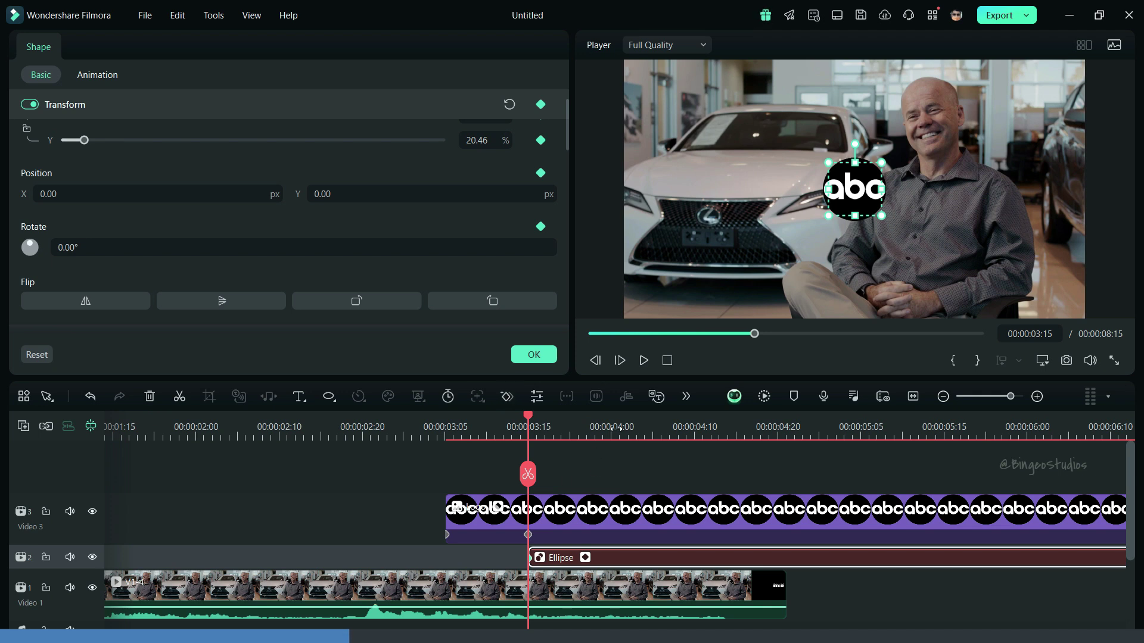
left_click(618, 429)
left_click(507, 396)
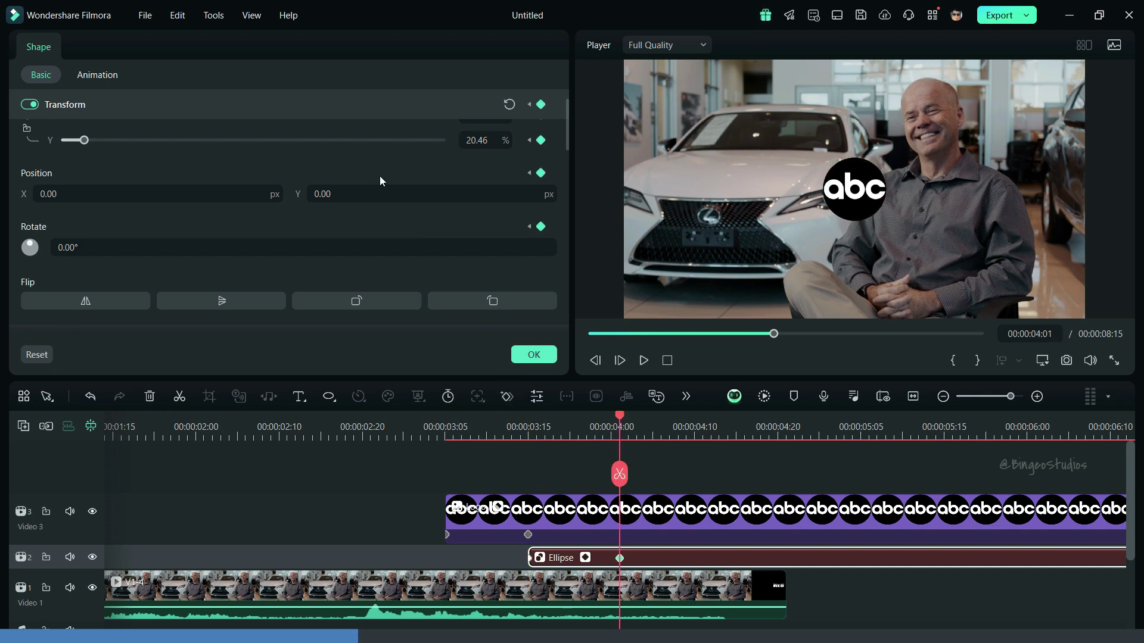
scroll(357, 174, "up", 1)
left_click(27, 172)
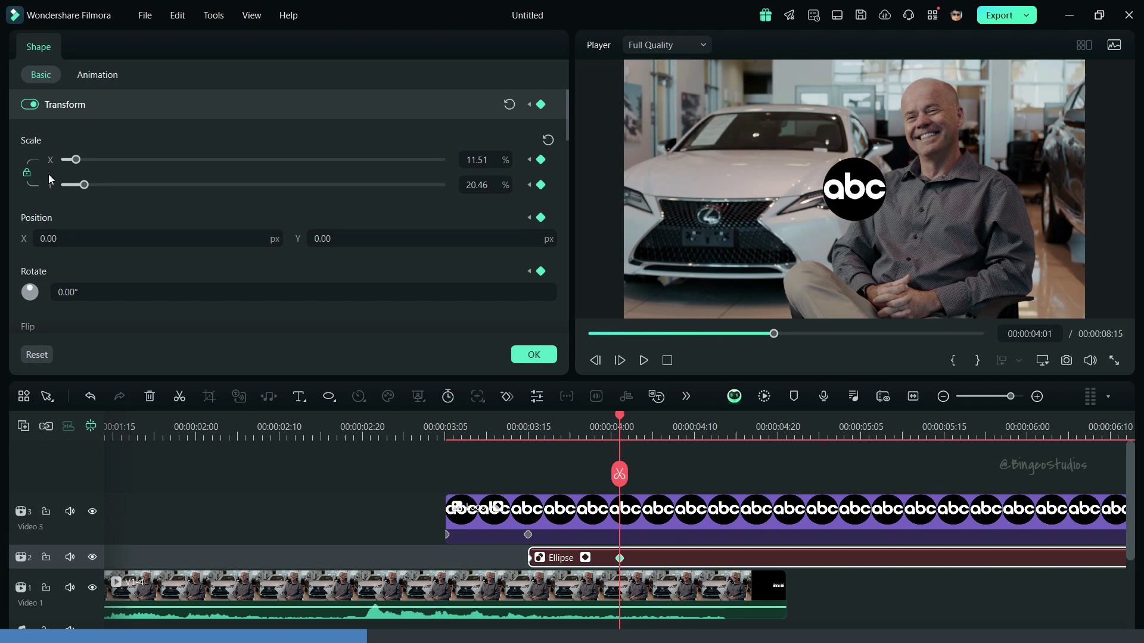
mouse_move(84, 184)
left_mouse_down()
mouse_move(239, 185)
mouse_move(291, 214)
left_mouse_up()
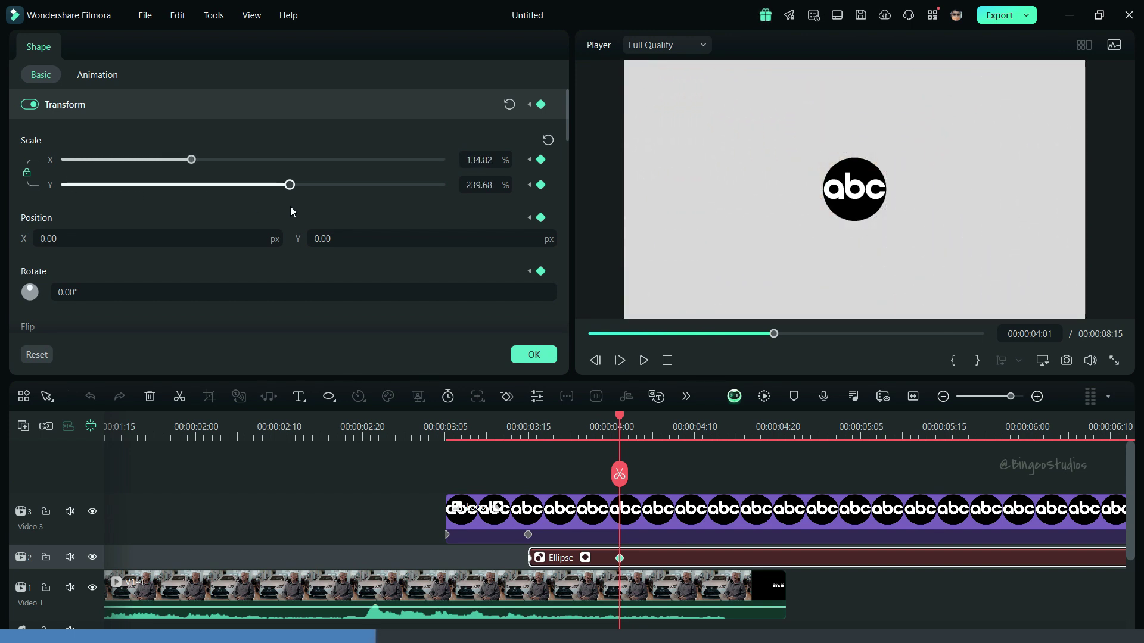
- Play back the growing ellipse from about 3:05 and reselect the ellipse clip
left_click(439, 421)
key("space")
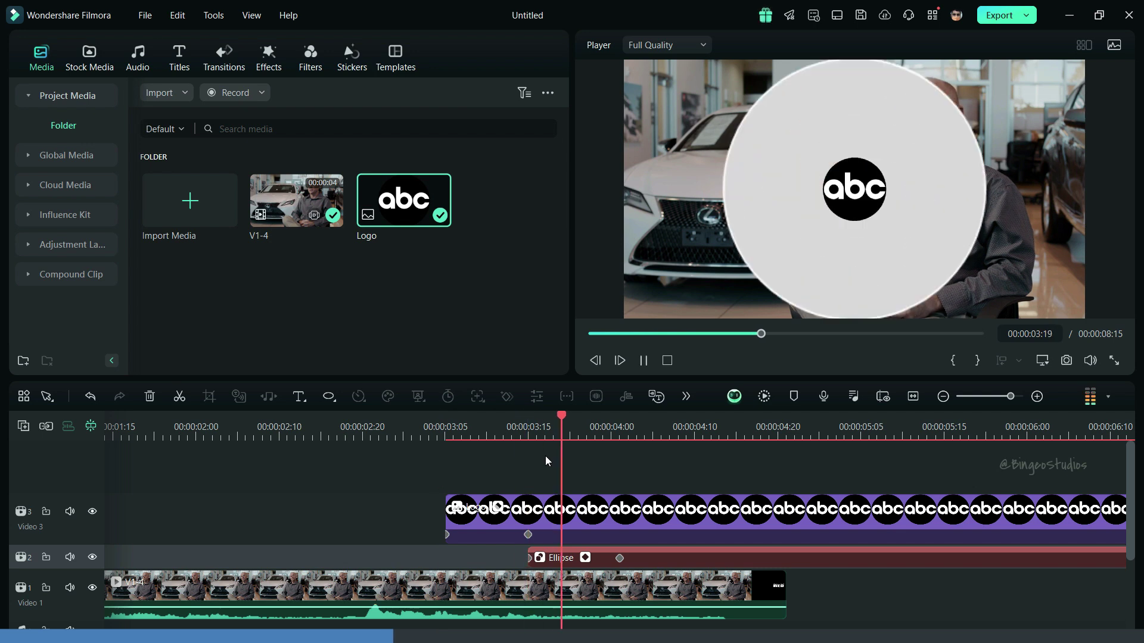
key("space")
left_click(619, 558)
left_click(486, 431)
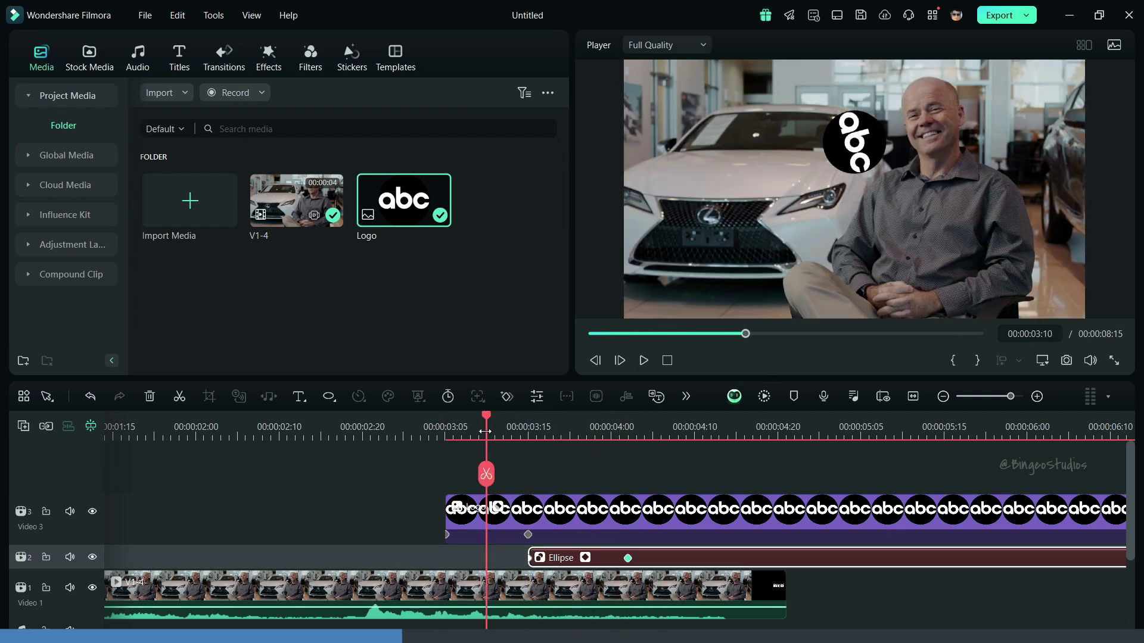
- At 4:02, draw a rectangle left of the logo, aligned to its centre line
left_click_drag(486, 430, 660, 431)
left_click(629, 558)
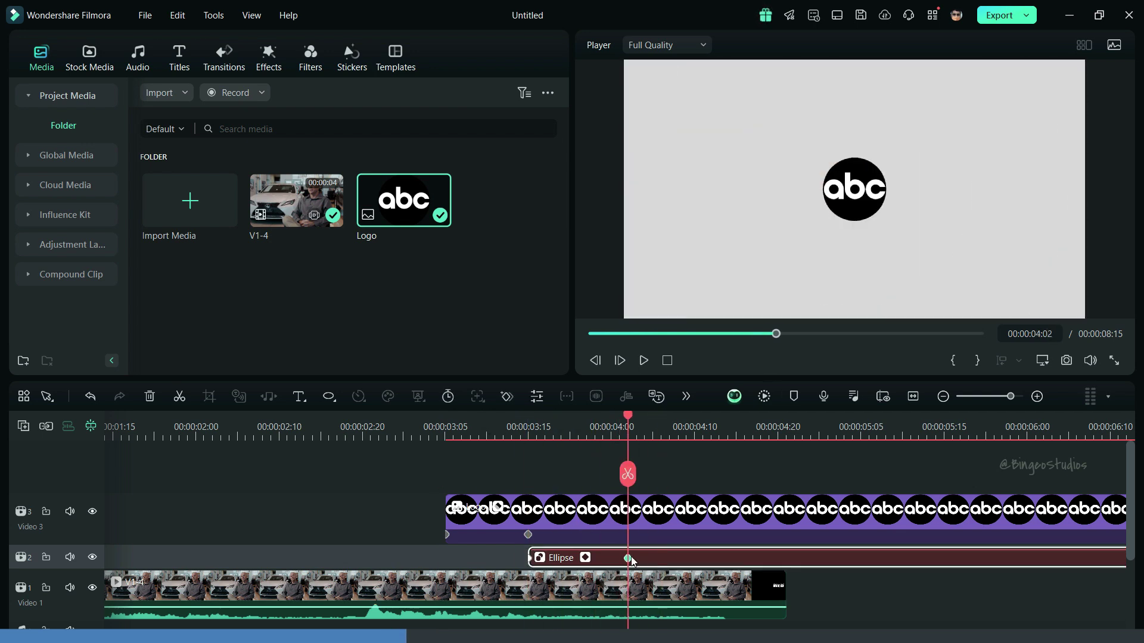
left_click(333, 398)
left_click(357, 422)
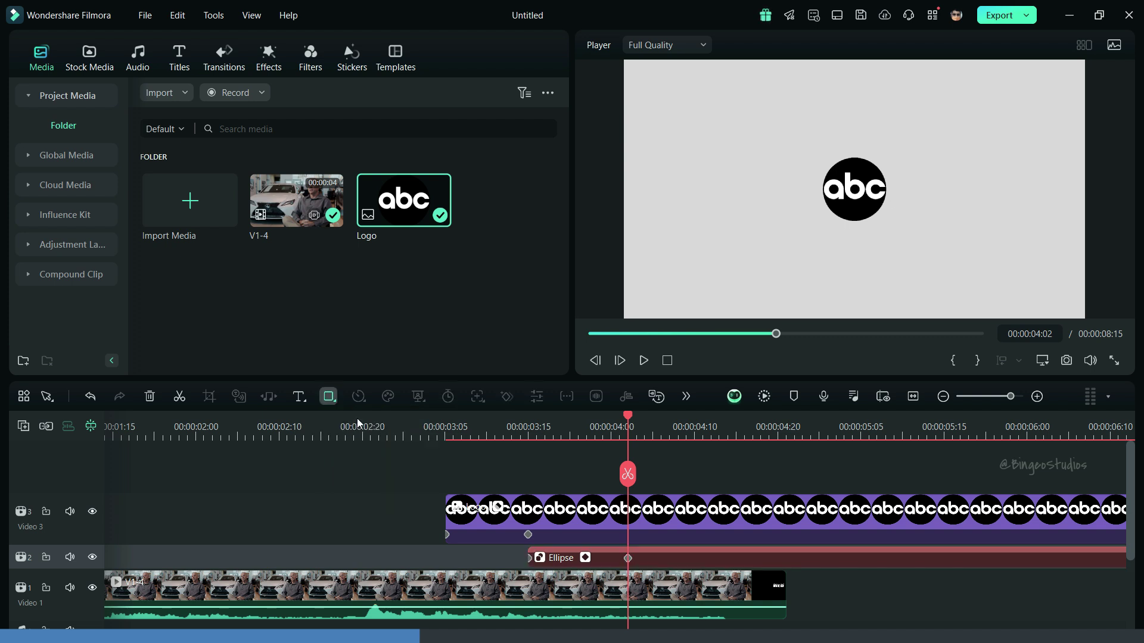
left_click_drag(655, 168, 800, 259)
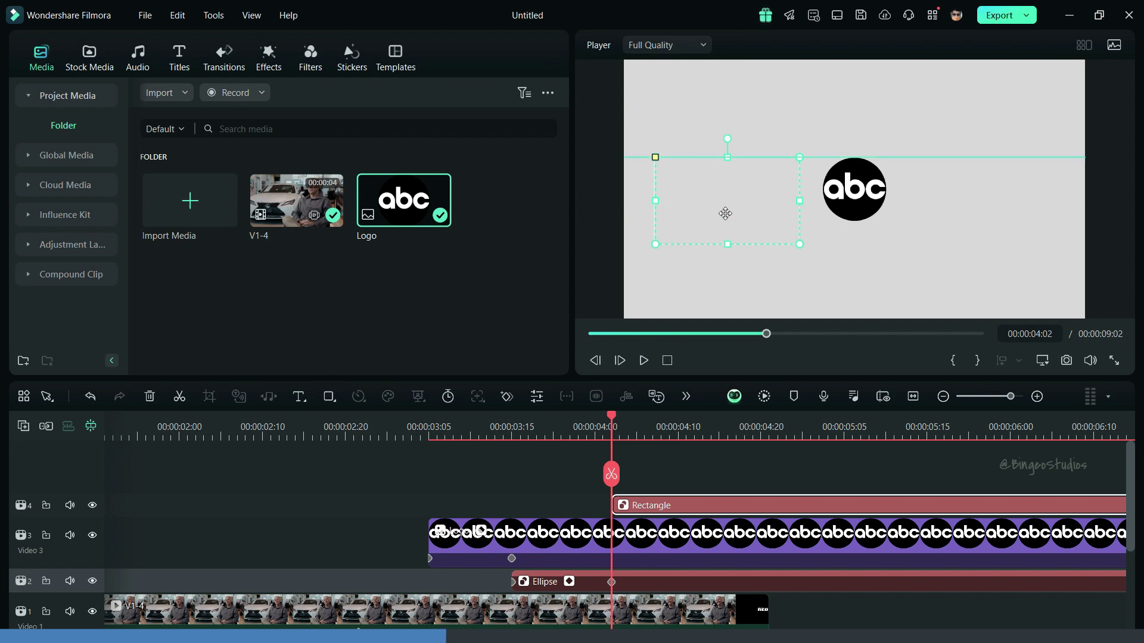
left_click_drag(725, 214, 725, 208)
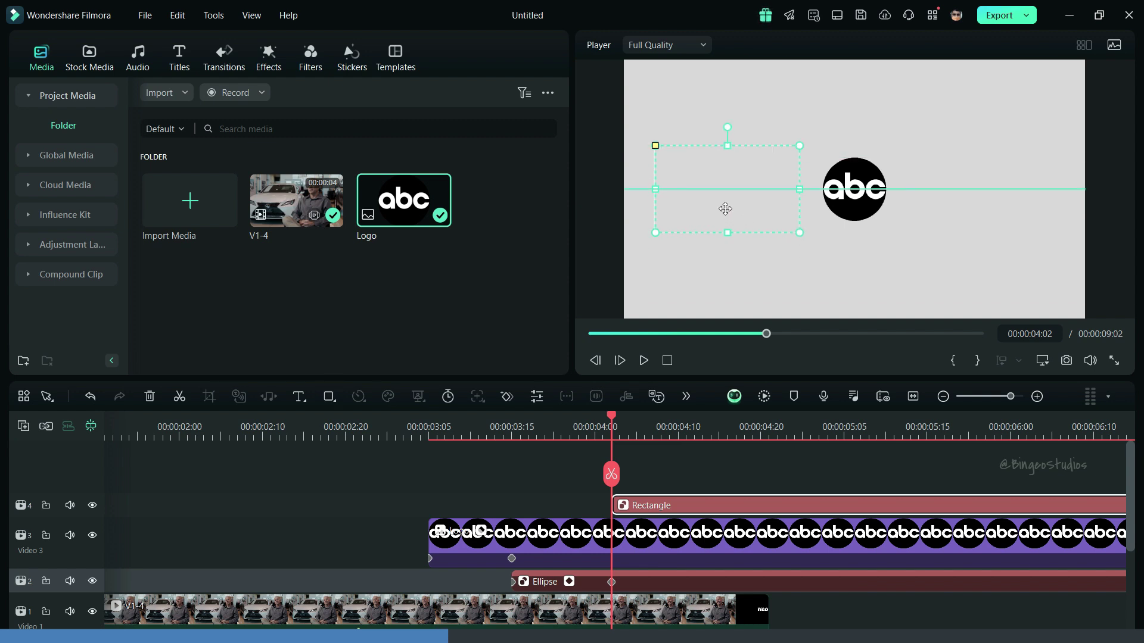
- Set the rectangle's Position X to -550
double_click(695, 502)
left_click(188, 240)
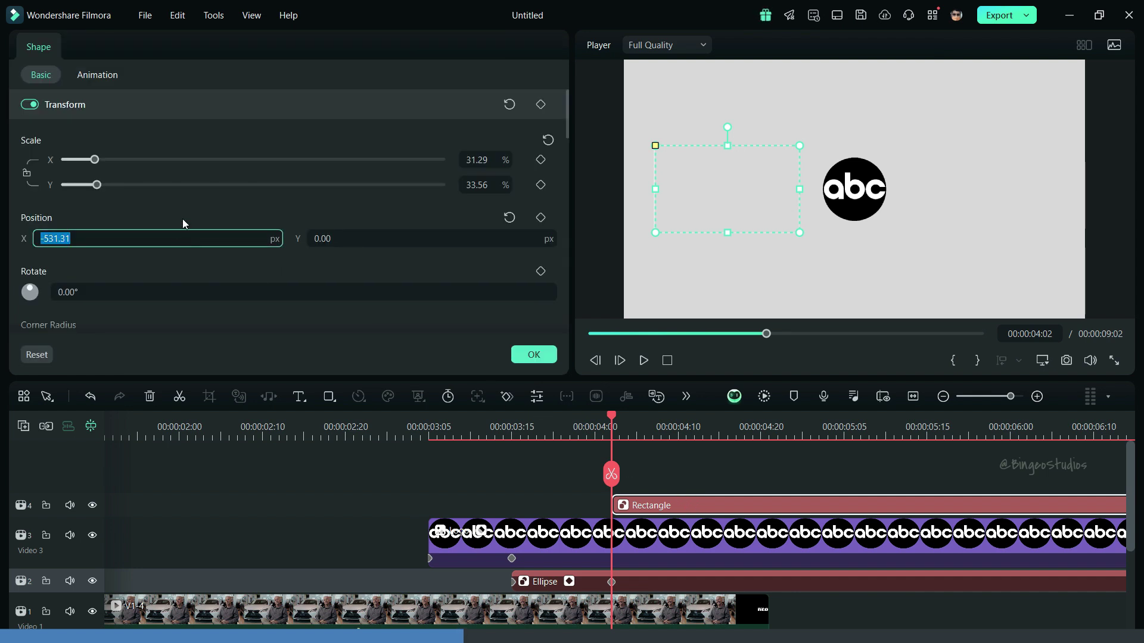
type("-550")
key("Return")
- Fill the rectangle solid black and preview it from 4:00
scroll(182, 220, "down", 1)
scroll(182, 220, "down", 3)
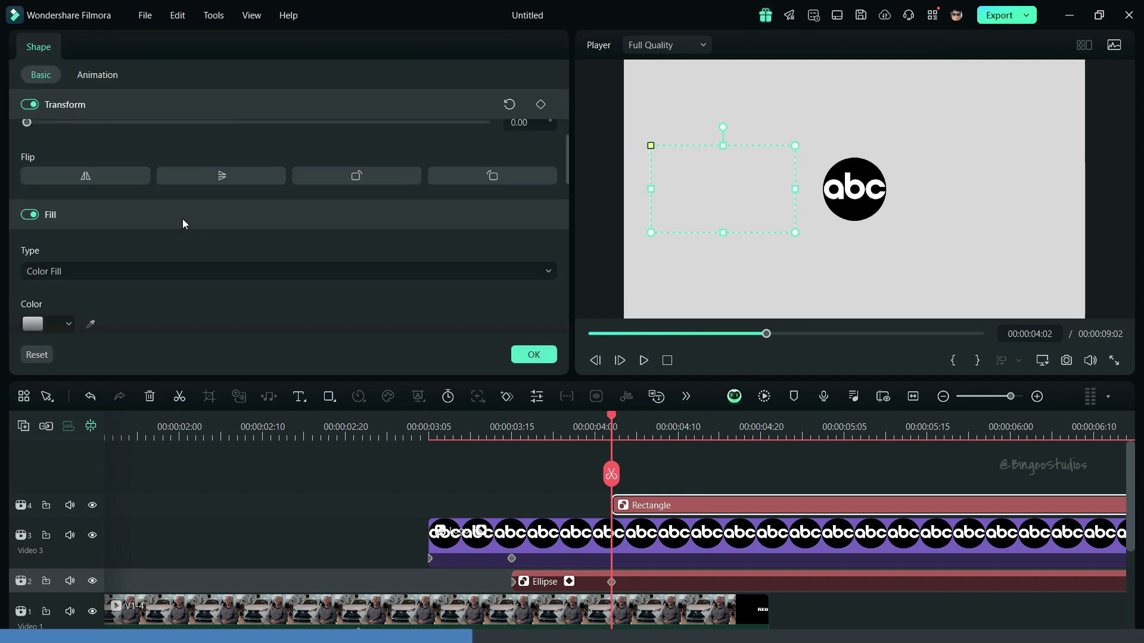
scroll(182, 219, "down", 3)
scroll(158, 223, "down", 1)
left_click(47, 145)
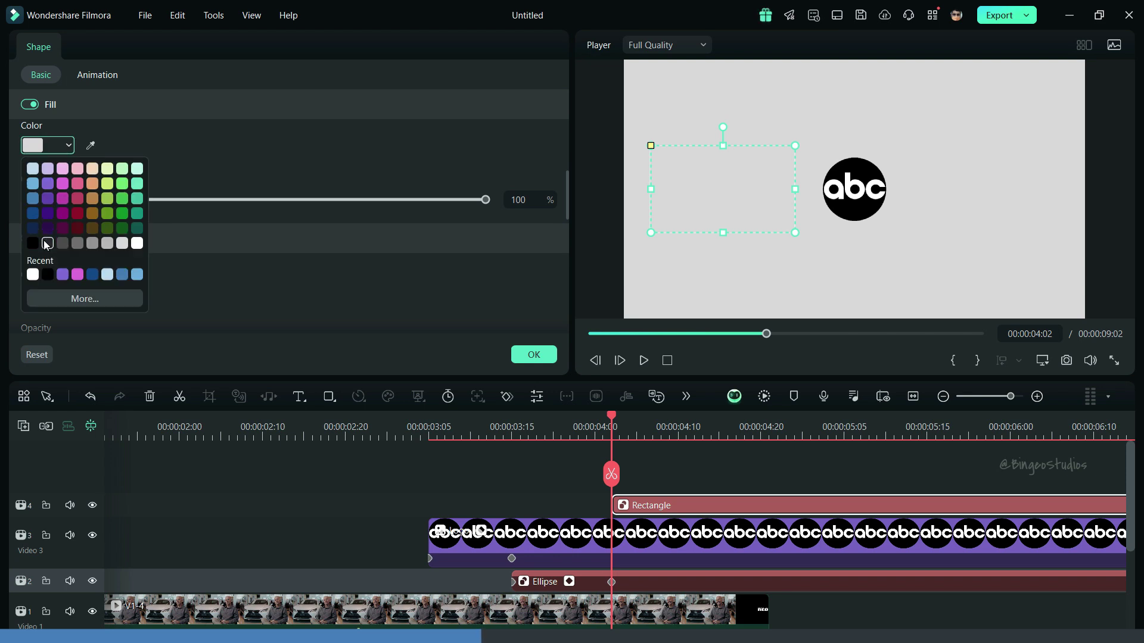
left_click(47, 242)
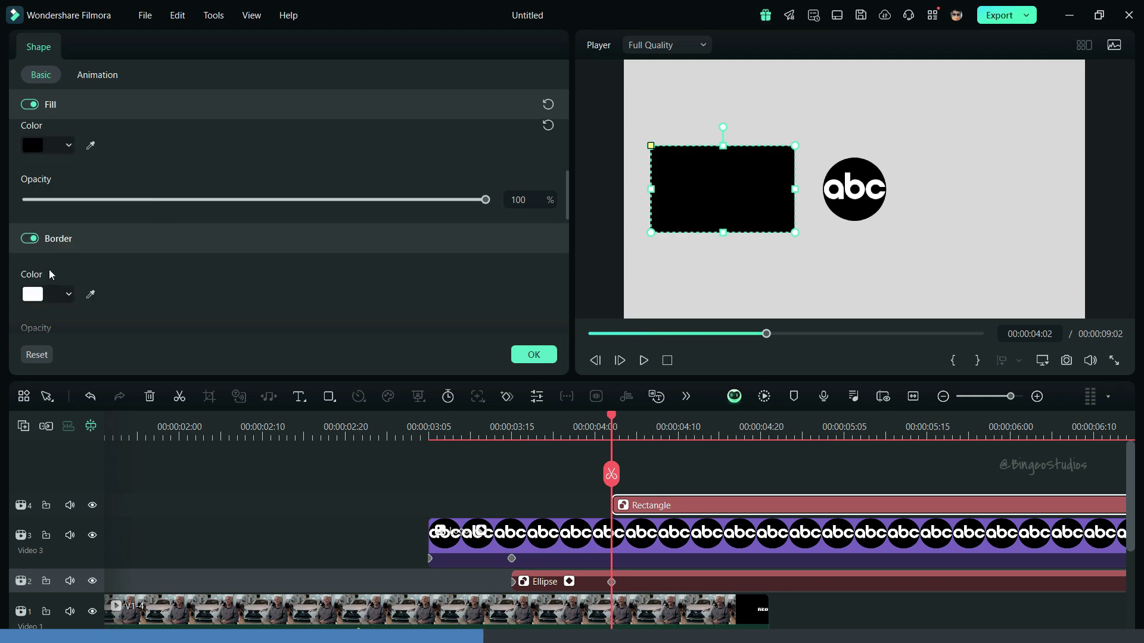
left_click(590, 424)
key("space")
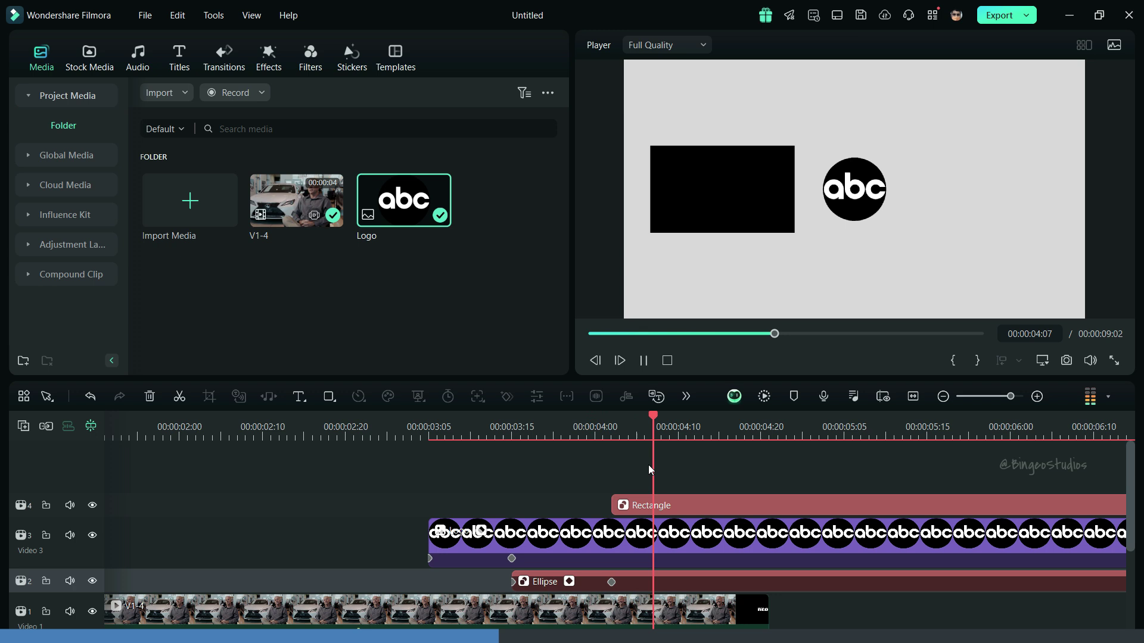
- Copy the rectangle clip and paste it onto a new Video 5 track
key("space")
right_click(656, 505)
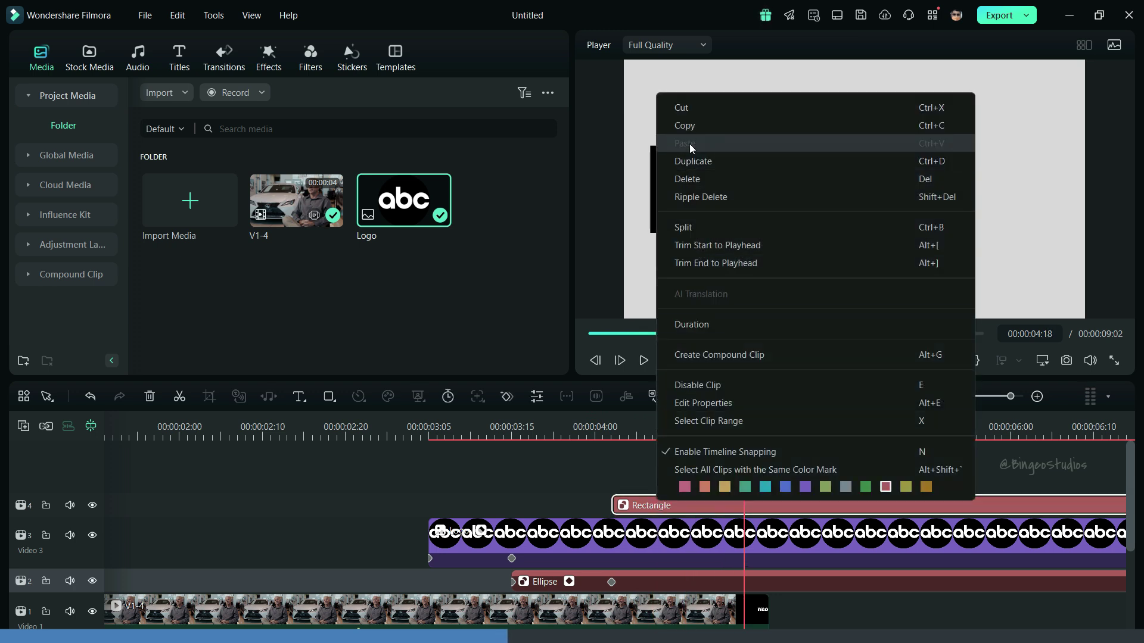
left_click(685, 127)
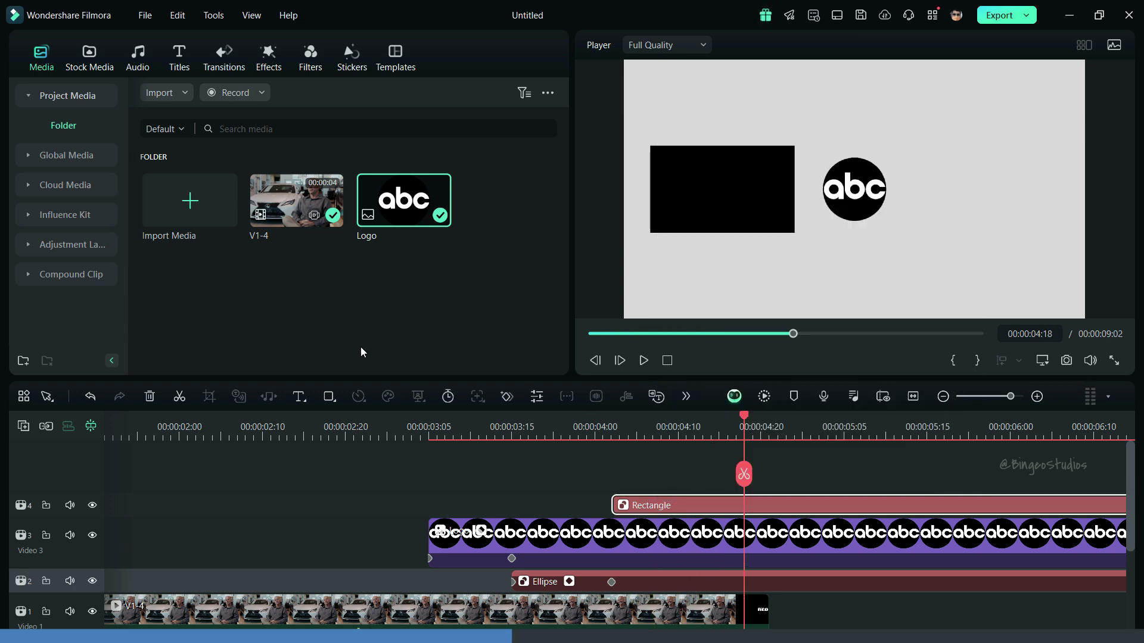
left_click(27, 427)
left_click(59, 450)
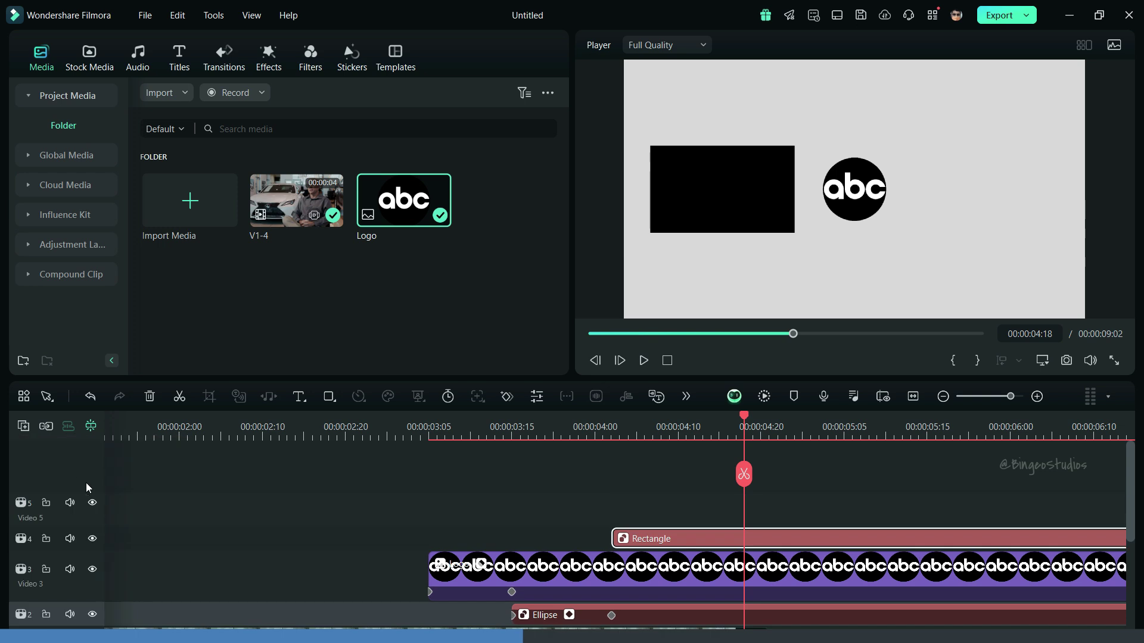
left_click(101, 517)
key("ctrl+v")
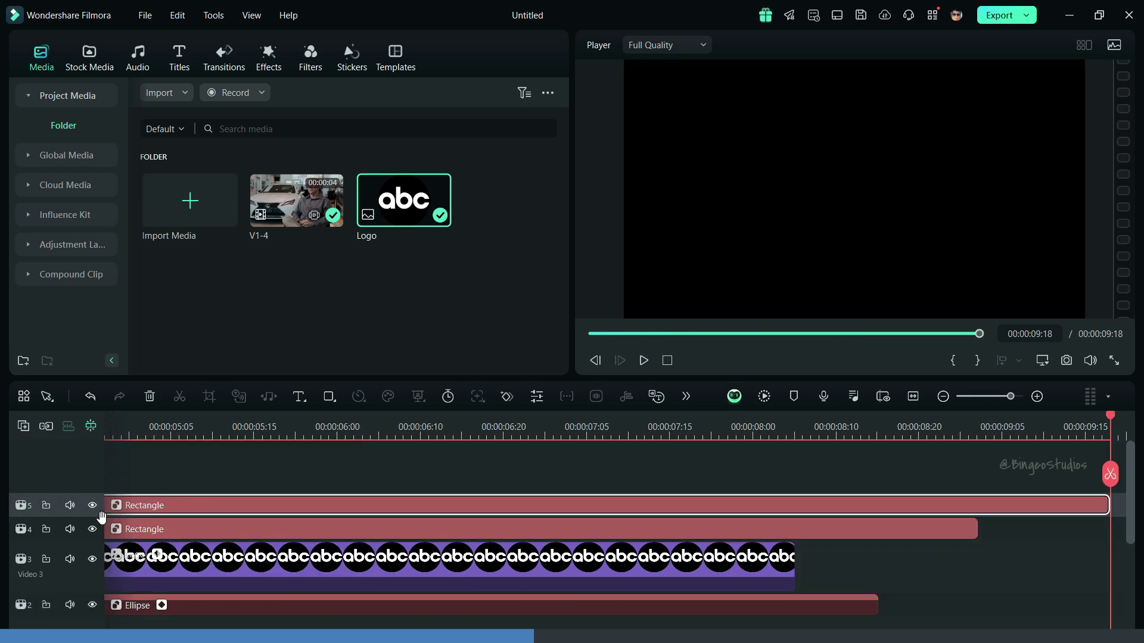
- Align the copy to start at 4:02 and set its Position X to 550
left_click_drag(241, 506, 265, 507)
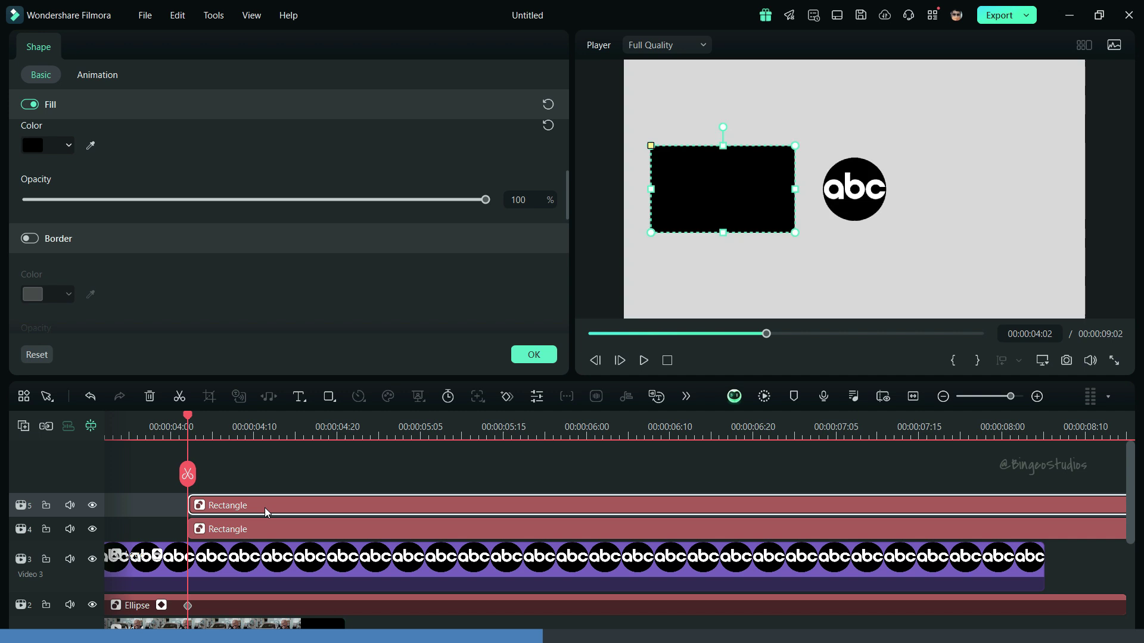
scroll(210, 278, "up", 3)
scroll(209, 277, "up", 2)
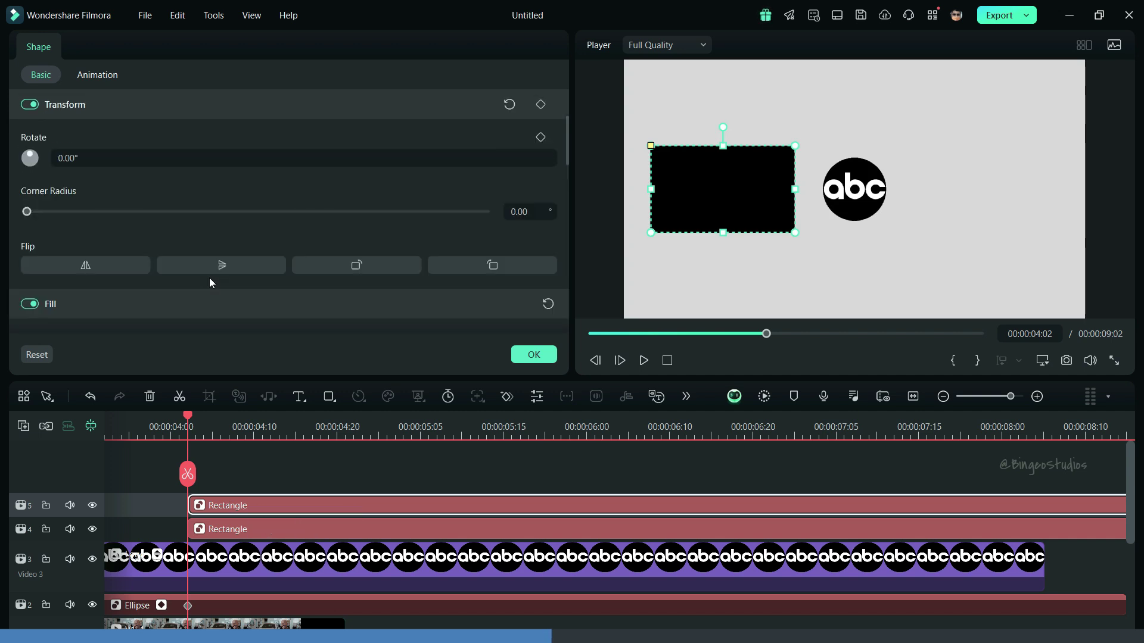
scroll(209, 278, "up", 3)
left_click(148, 239)
type("550")
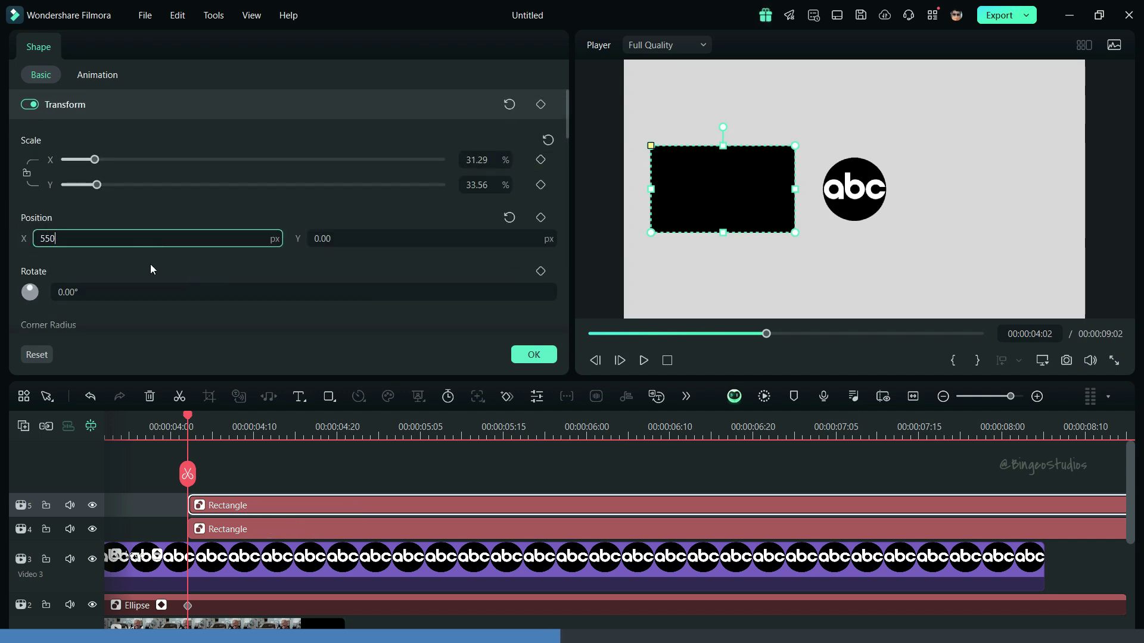
key("Return")
- Keyframe the track-4 rectangle from off-frame Position Y 757 to 0 by 4:10
left_click(155, 428)
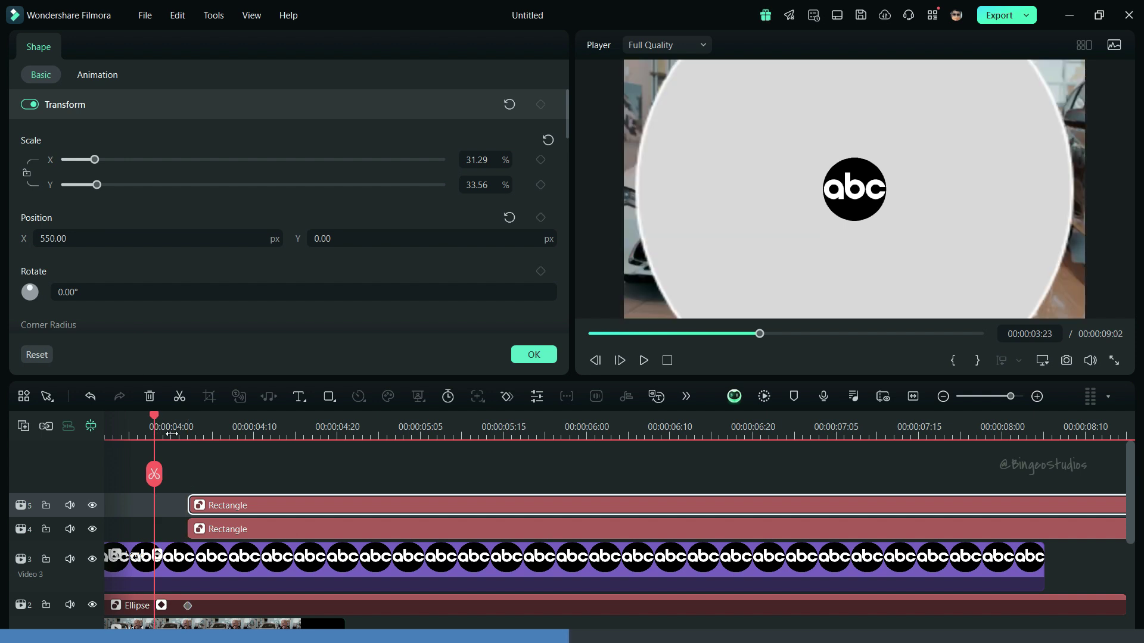
left_click(198, 454)
left_click(281, 528)
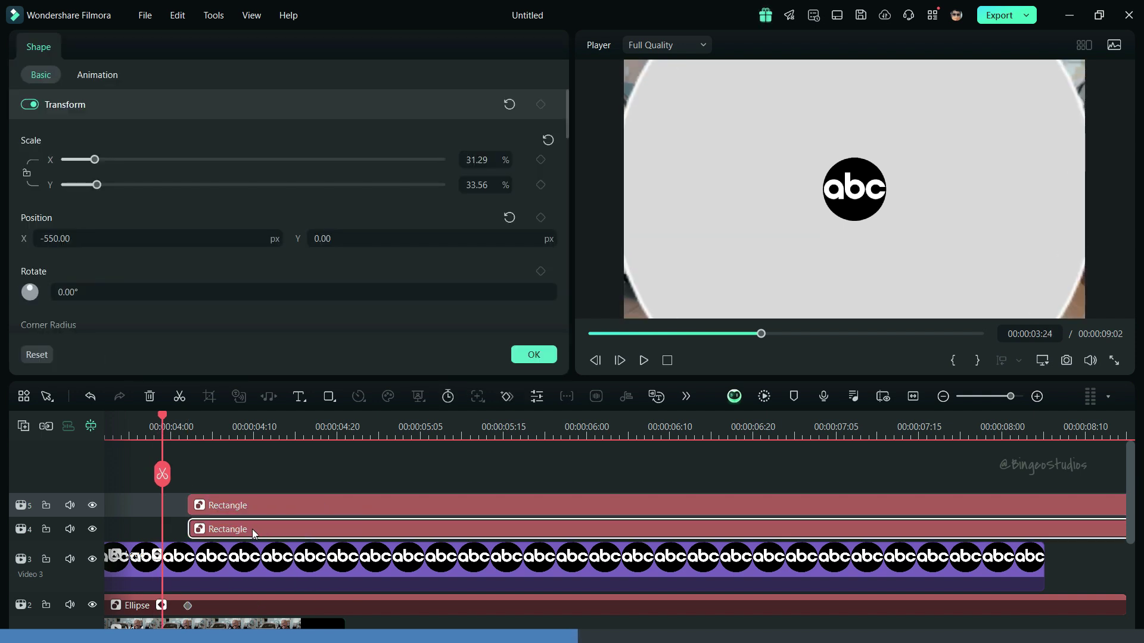
left_click(507, 396)
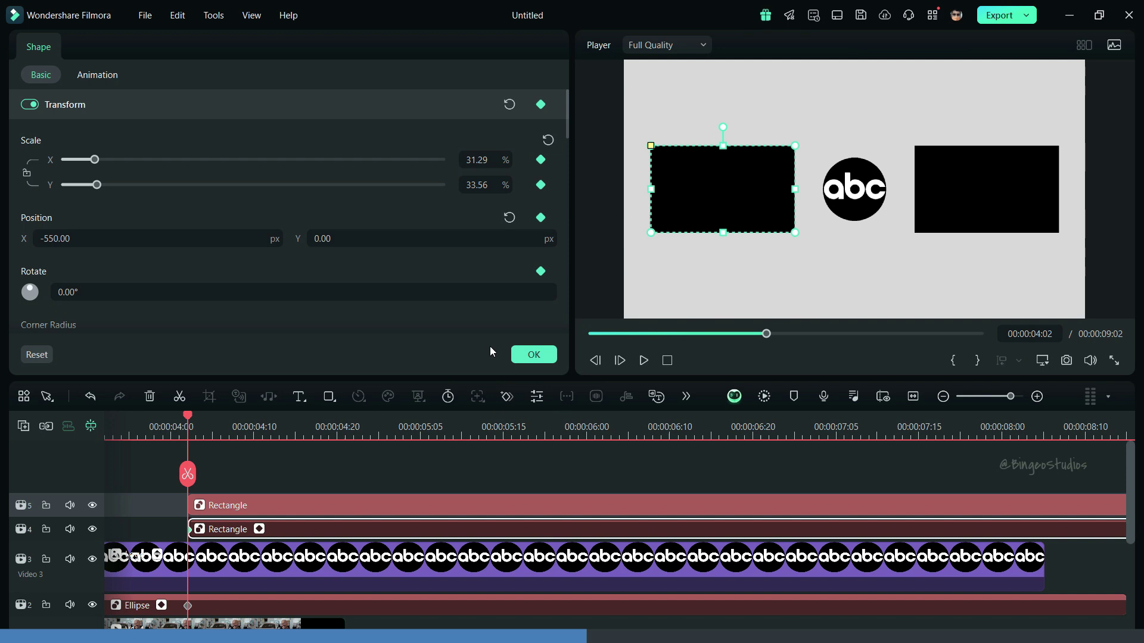
left_click_drag(405, 246, 354, 261)
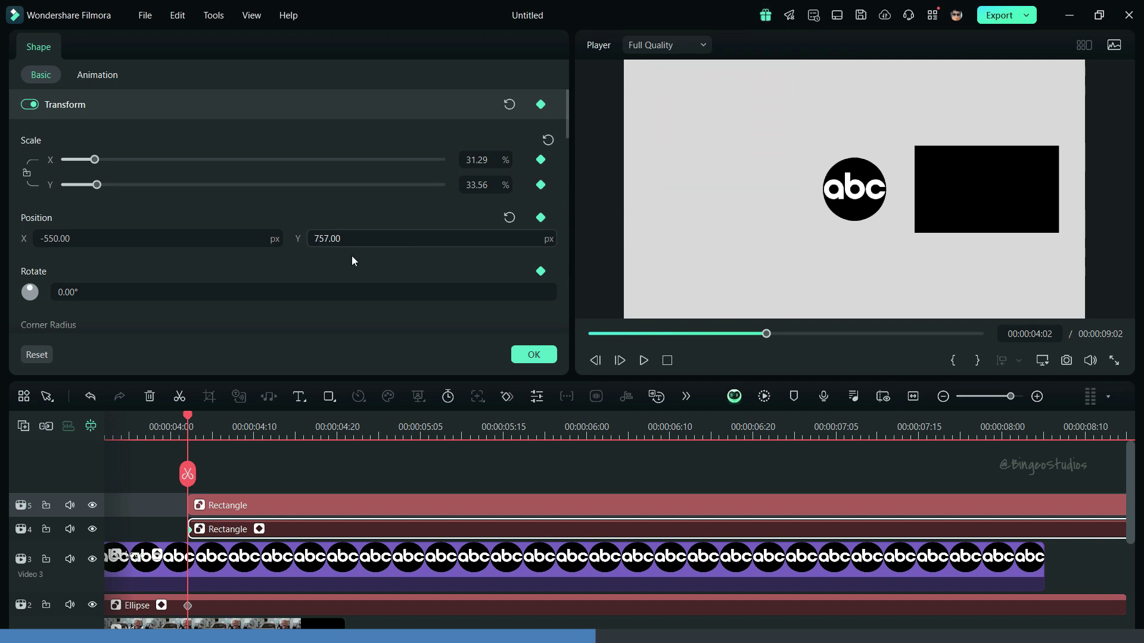
left_click(255, 427)
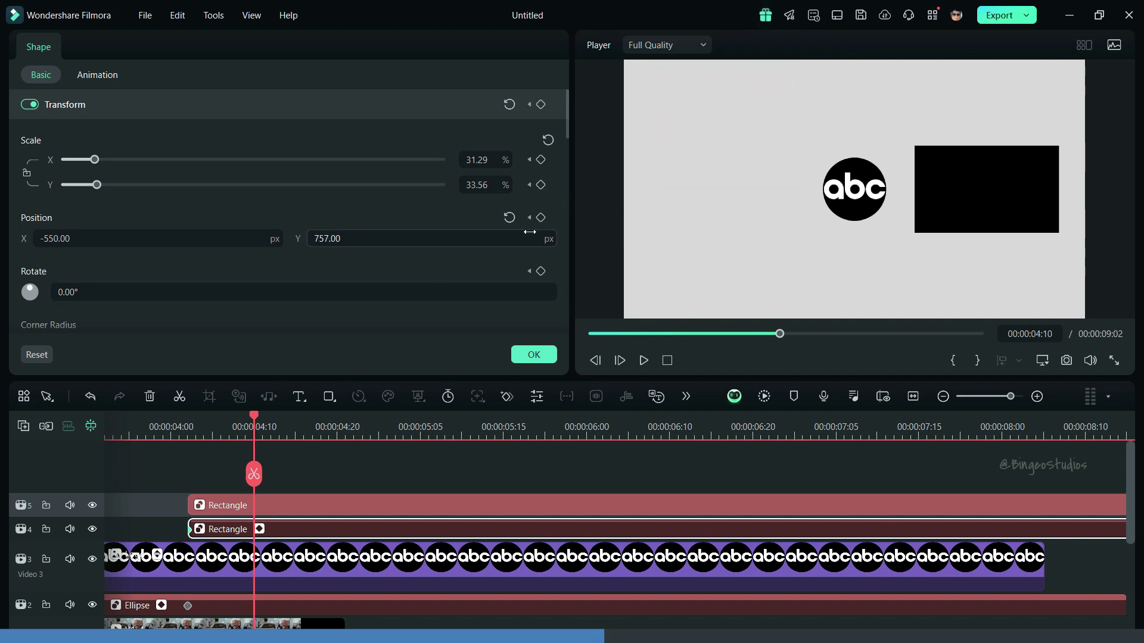
left_click(429, 238)
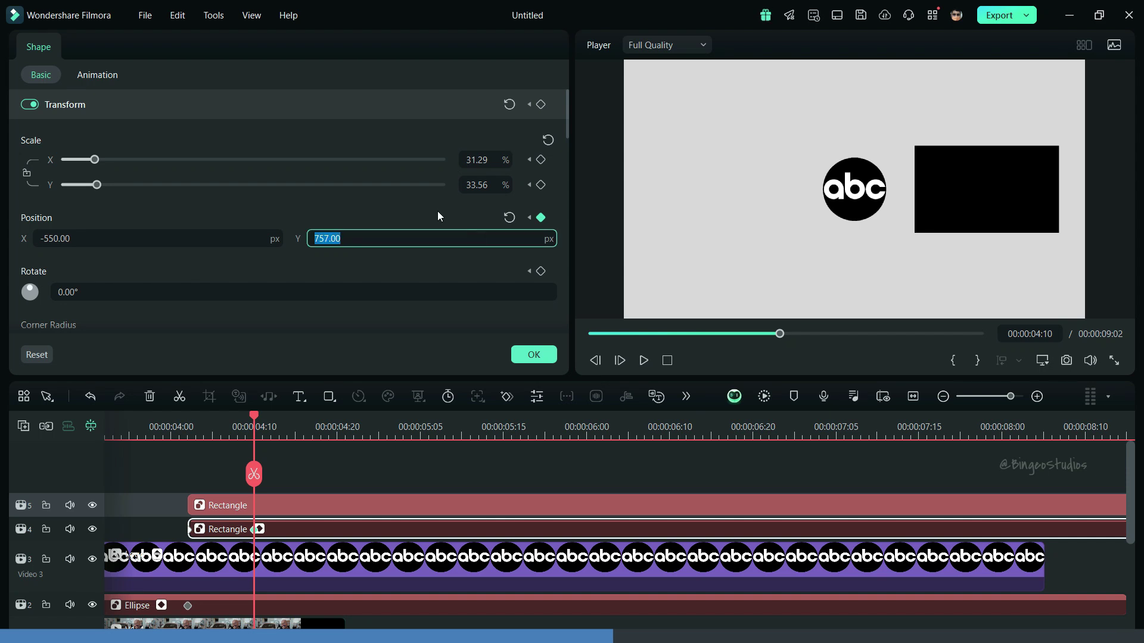
type("0")
key("Return")
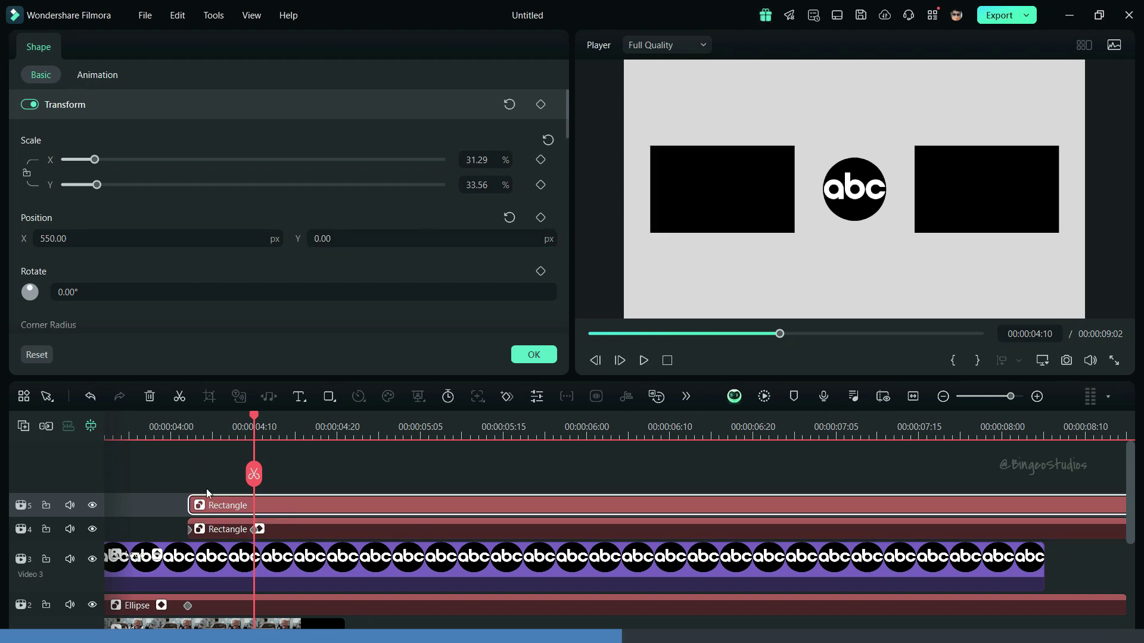
- Keyframe the track-5 rectangle at 4:00 with Position Y -763
left_click(188, 434)
left_click(210, 511)
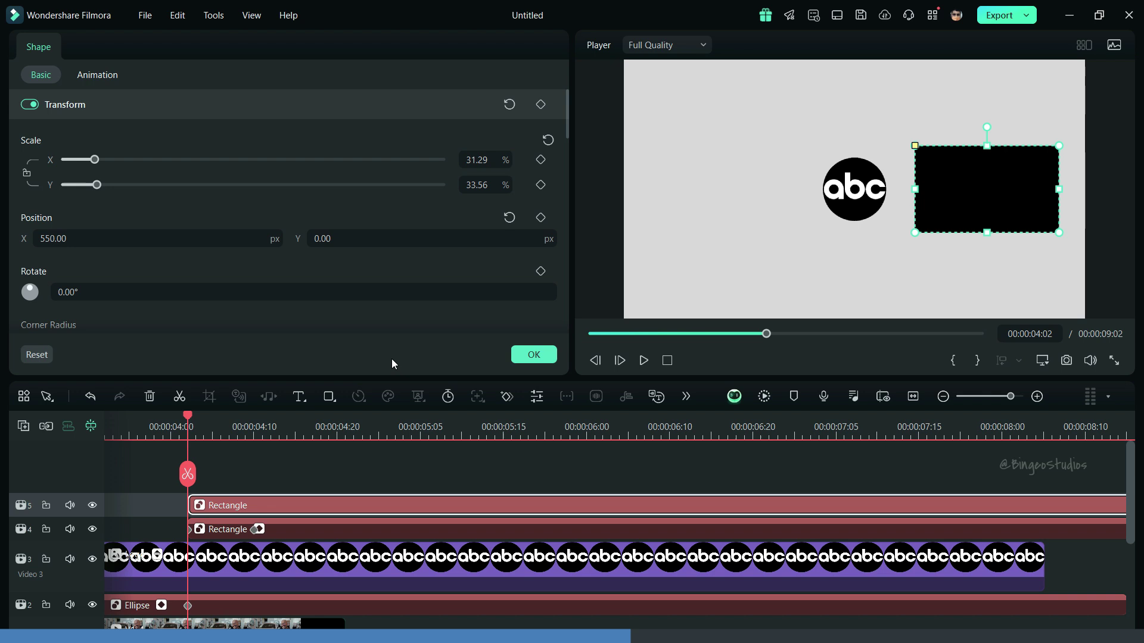
left_click(540, 217)
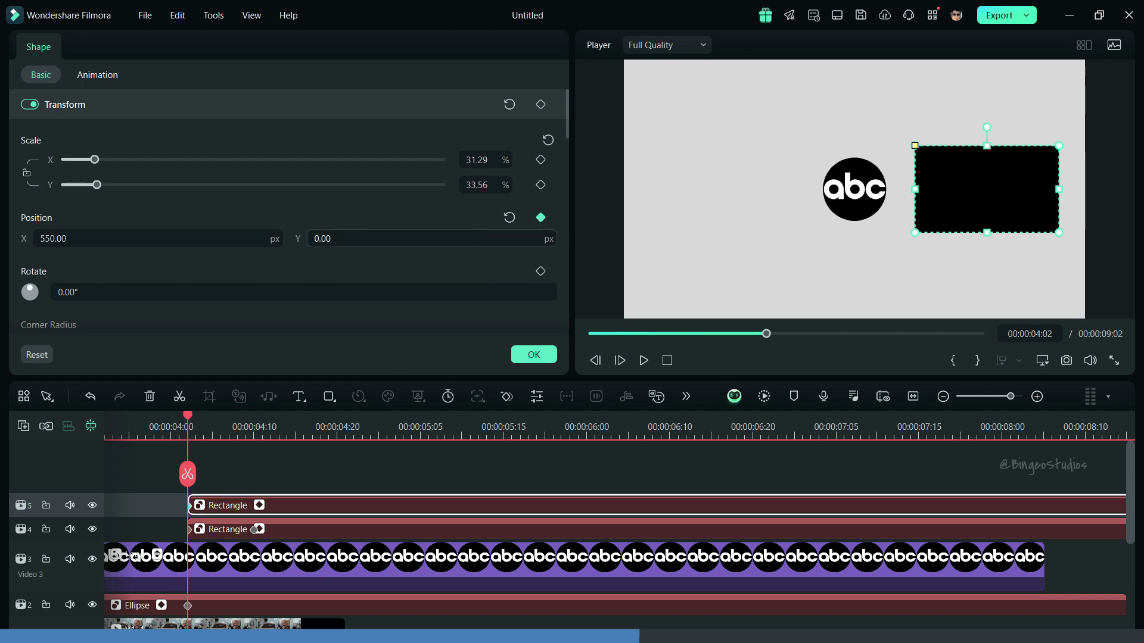
left_click(428, 238)
type("-763")
key("Return")
left_click(254, 429)
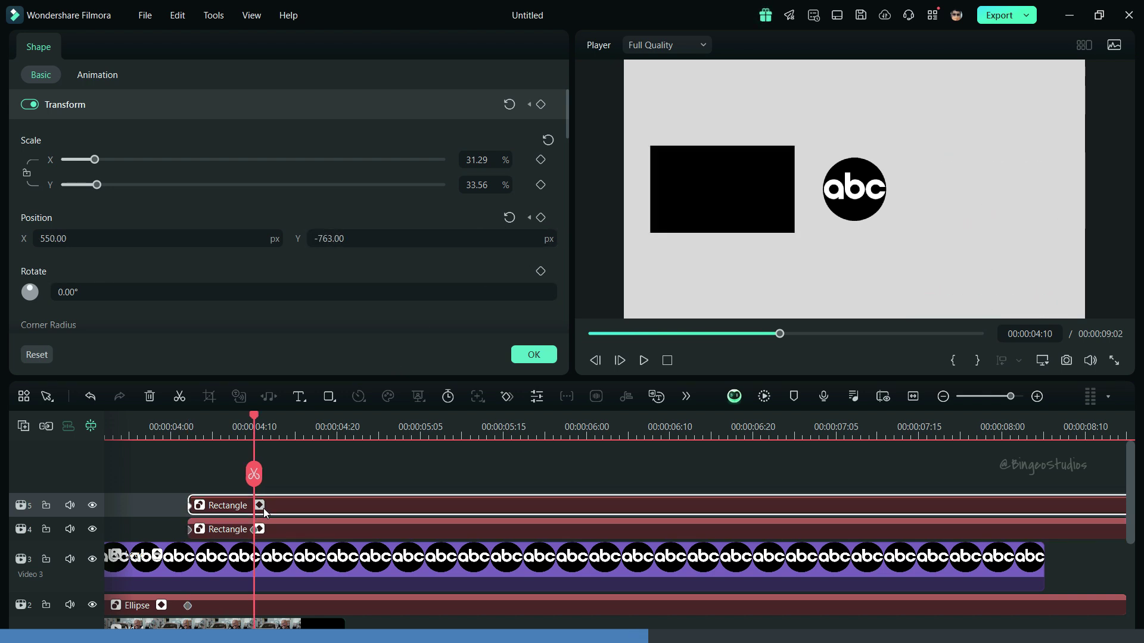
- Set its Position Y to 0 at 4:10 and play the intro to check both rectangles
left_click(512, 232)
type("0")
key("Return")
left_click(170, 429)
left_click(278, 467)
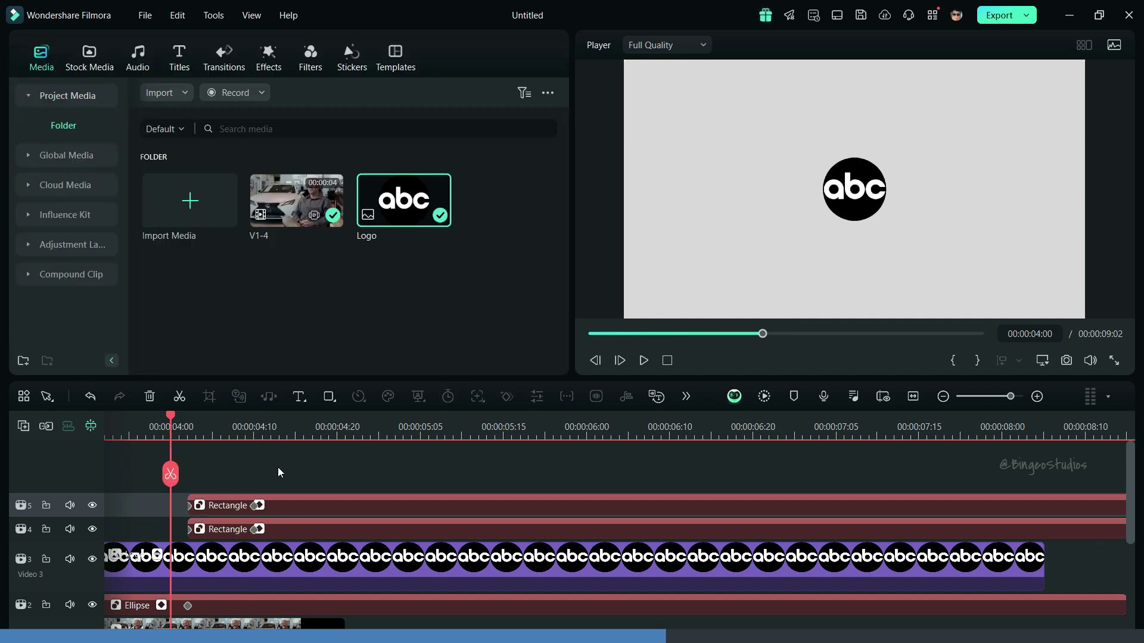
key("space")
key("space")
left_click(292, 523)
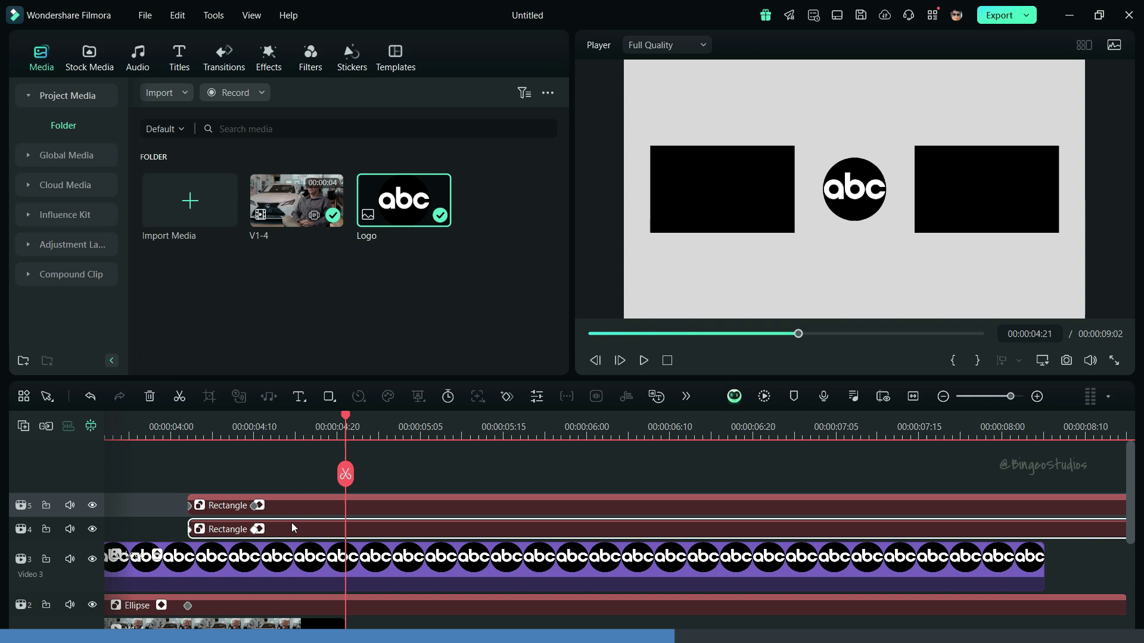
- Apply the Fade In preset animation to both the left and right rectangle clips
left_click(89, 73)
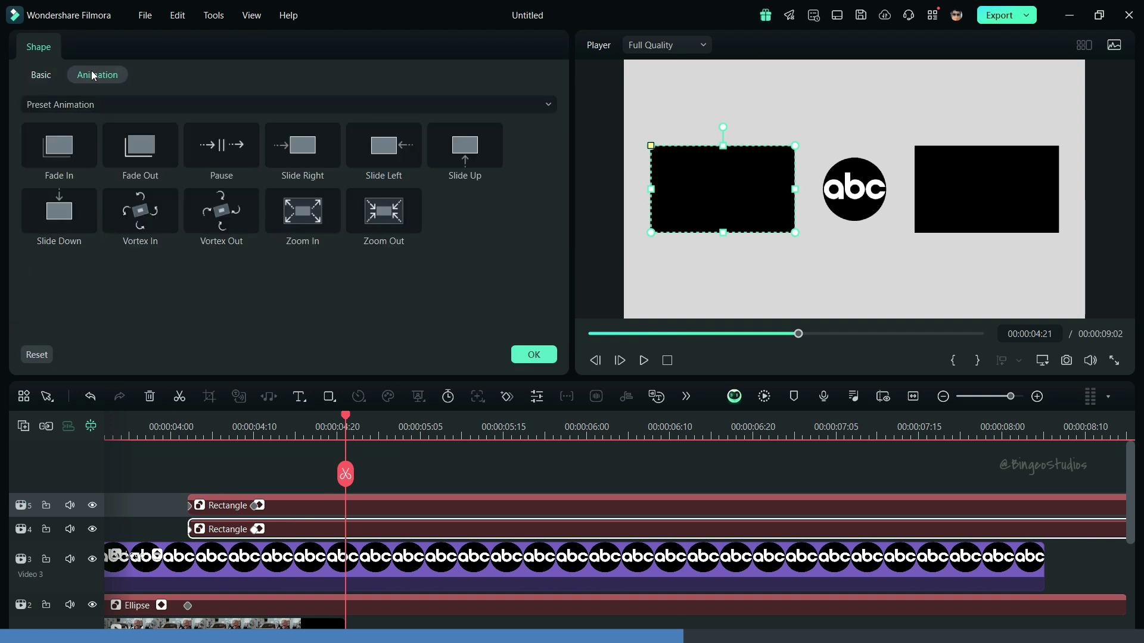
left_click(57, 145)
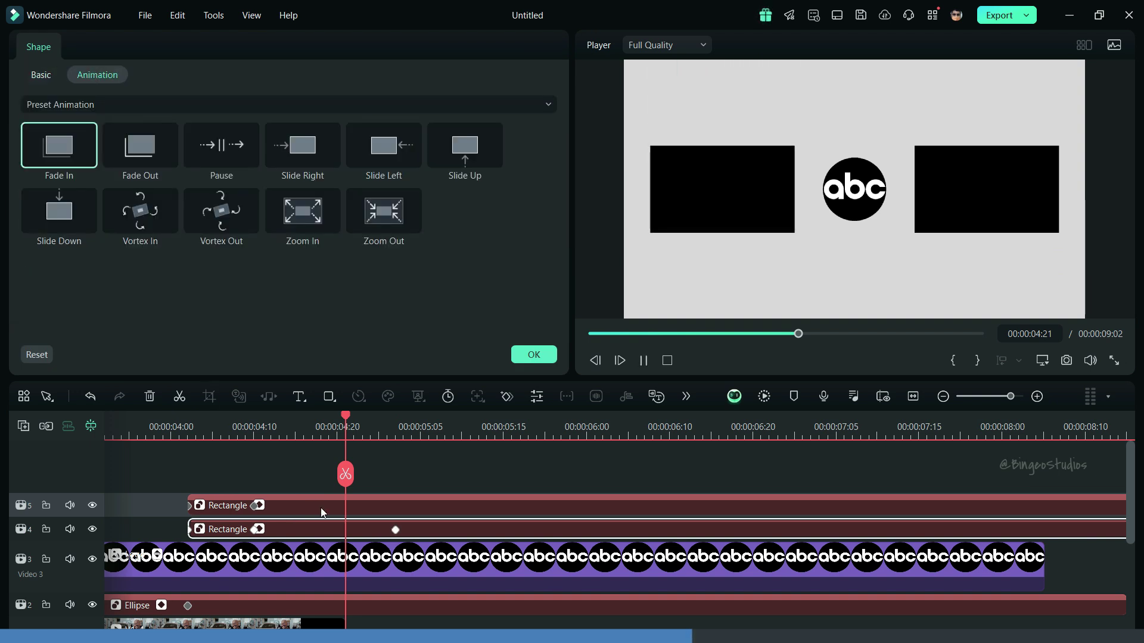
left_click(322, 512)
left_click(72, 145)
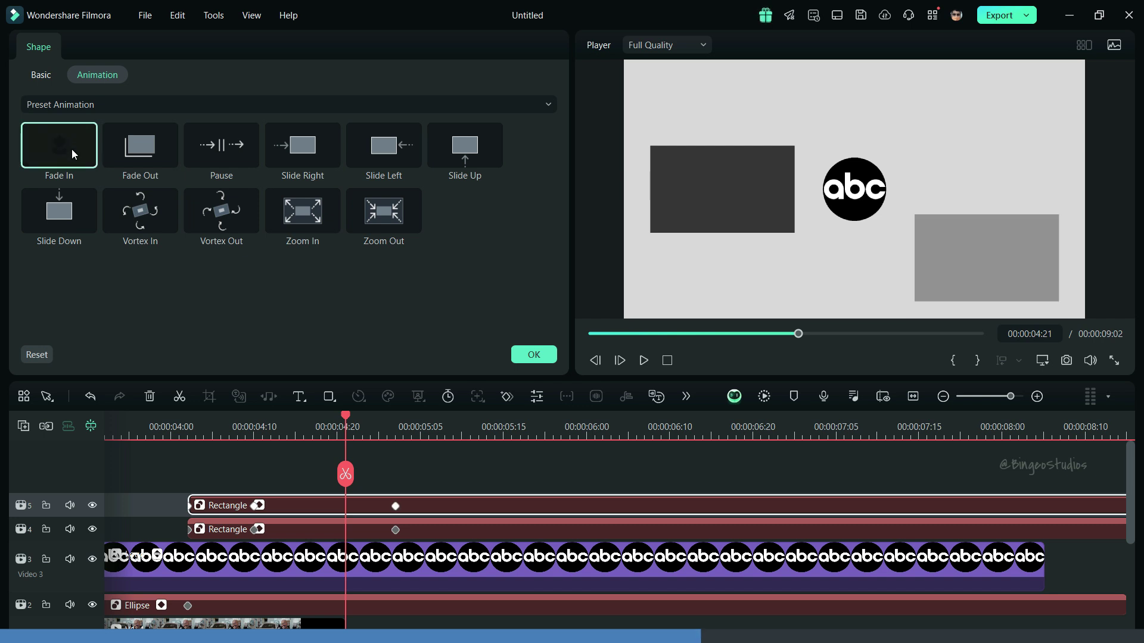
- Pull both rectangles' fade keyframes back so they align at about 04:18
left_click(377, 529)
left_click_drag(395, 529, 378, 530)
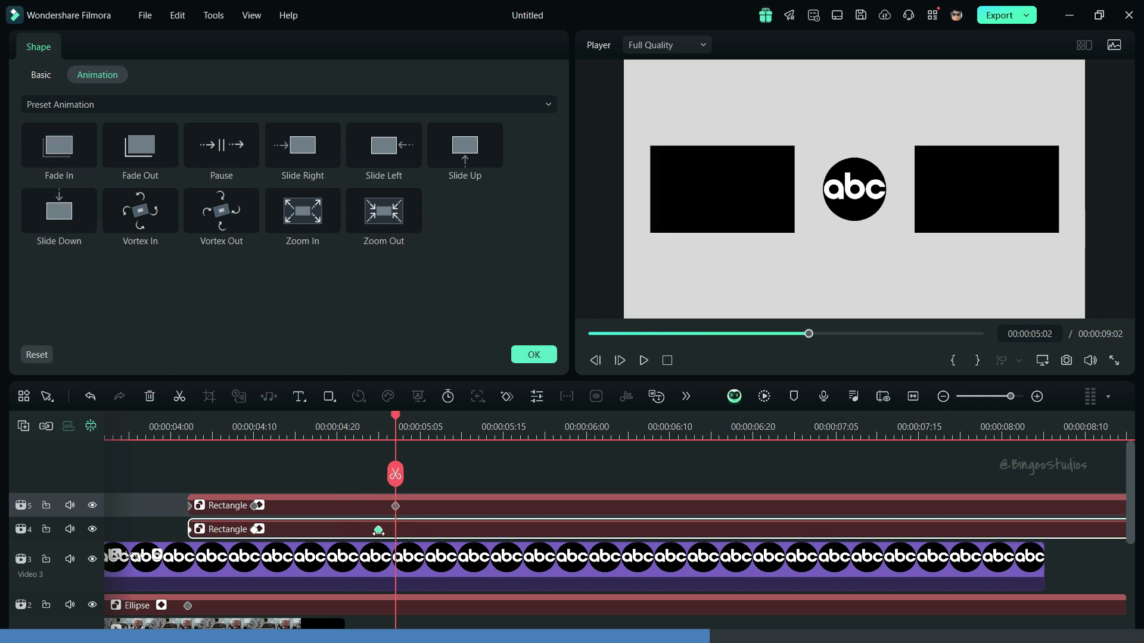
left_click(333, 505)
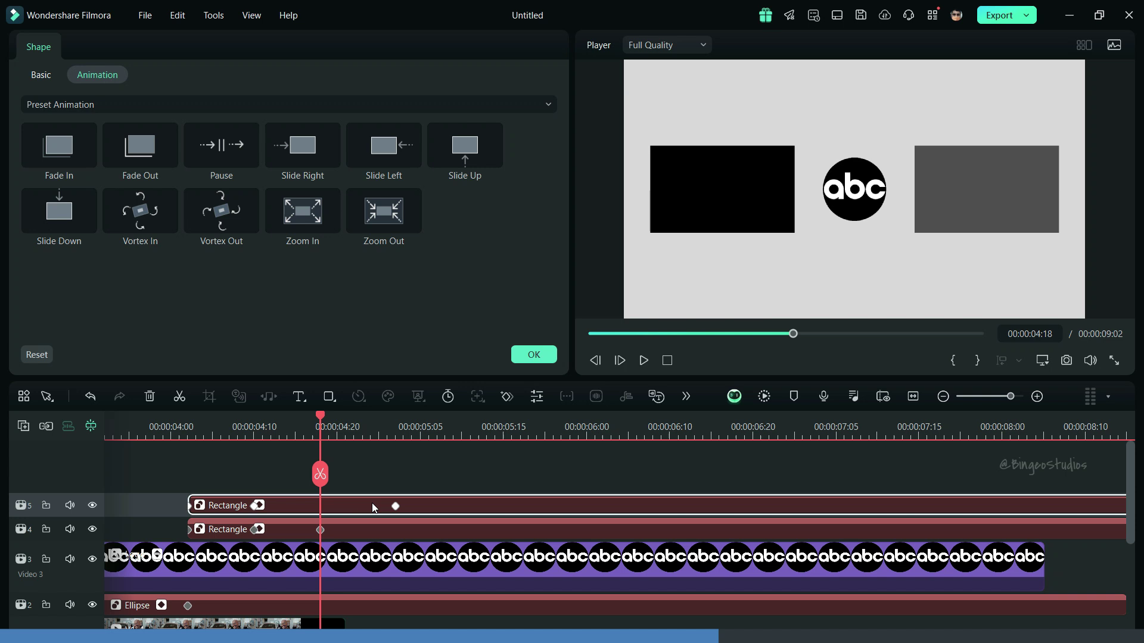
left_click_drag(395, 506, 320, 506)
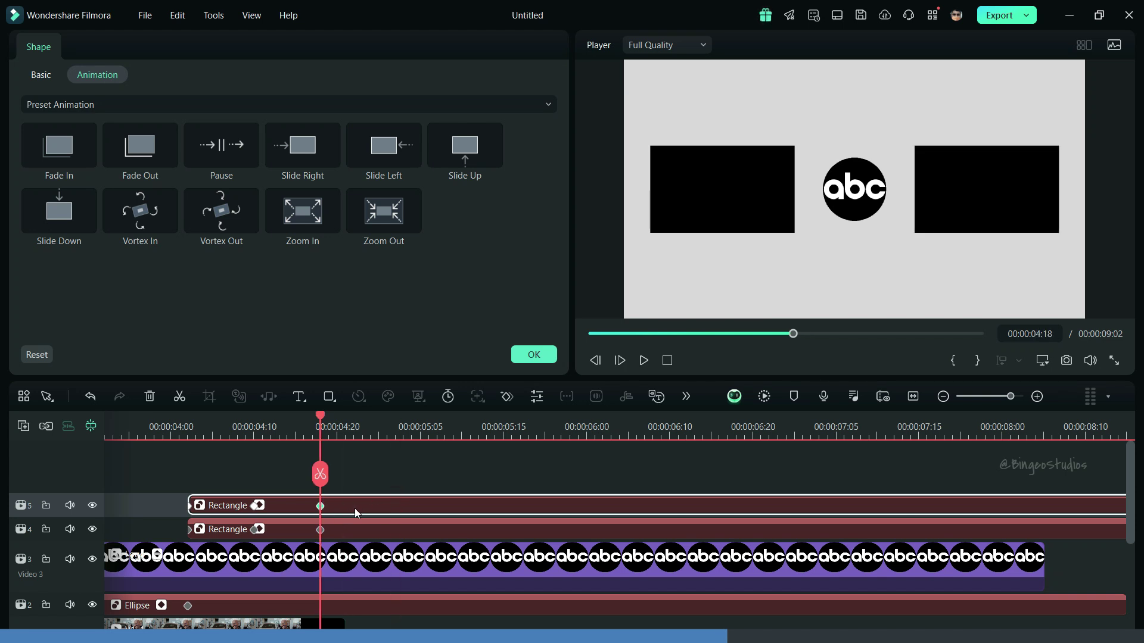
- Fit the timeline, close the rectangle settings, and preview the intro's fading black boxes
left_click(913, 396)
left_click(568, 471)
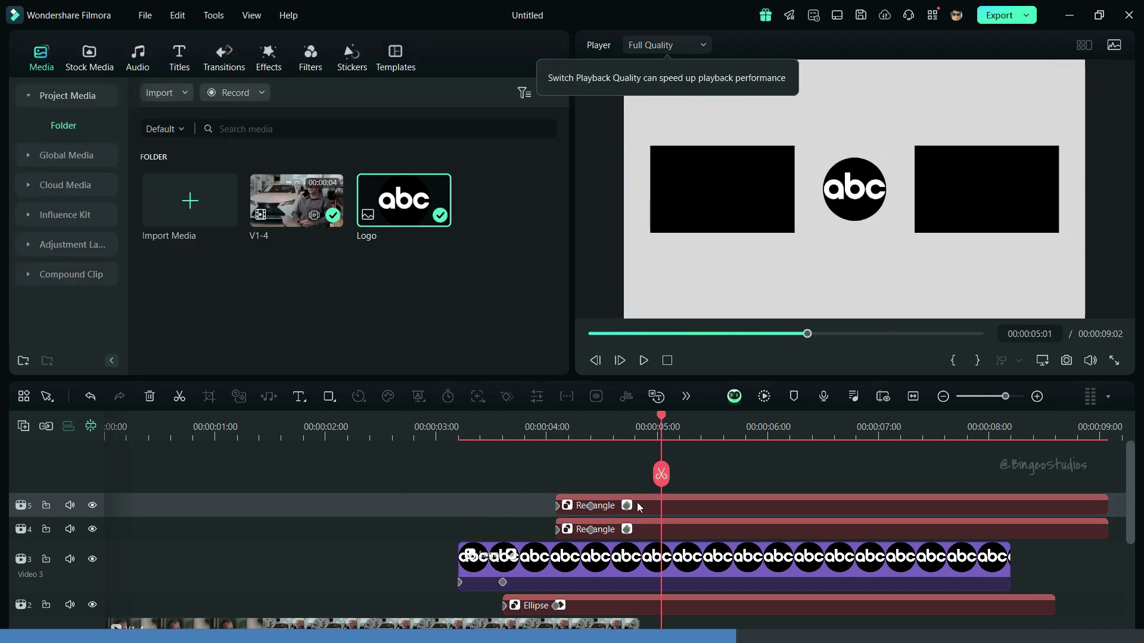
key("space")
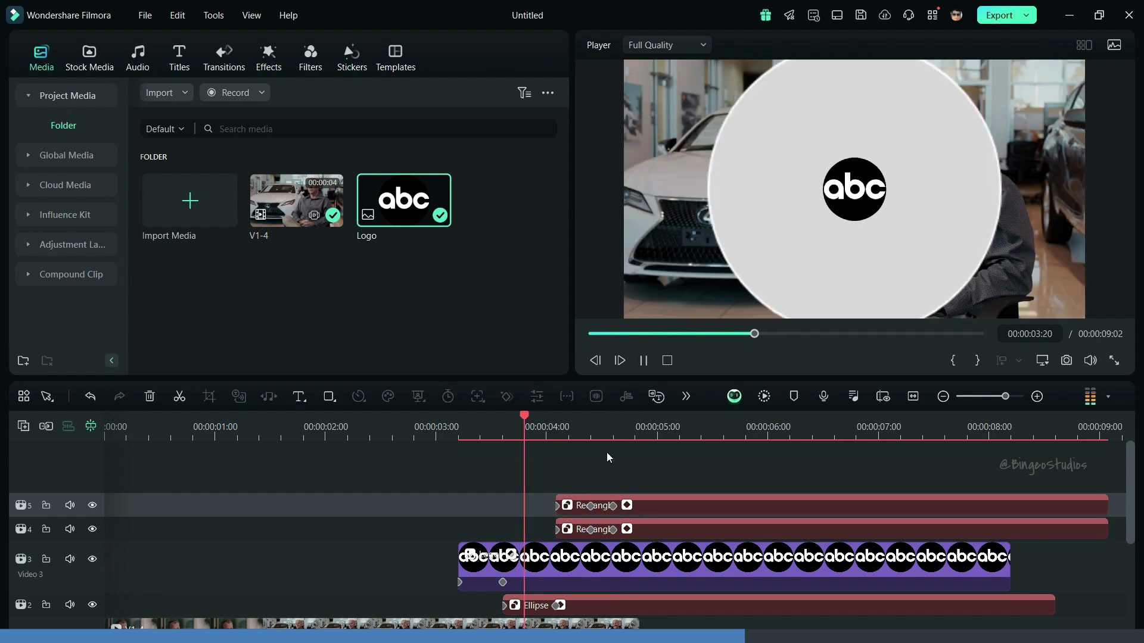
key("space")
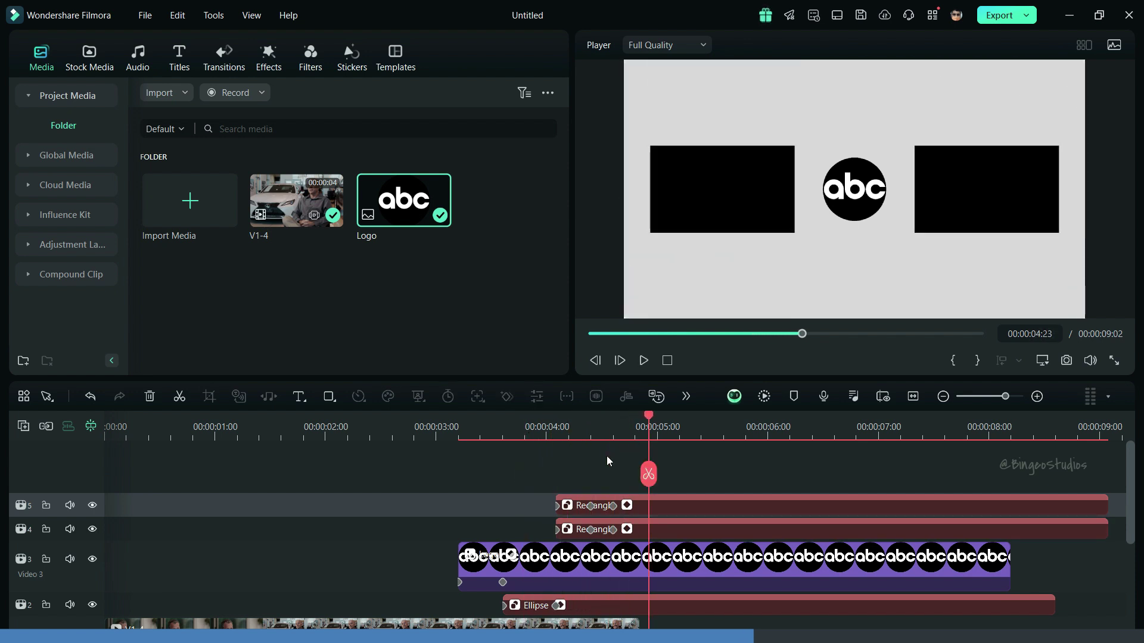
left_click(590, 504)
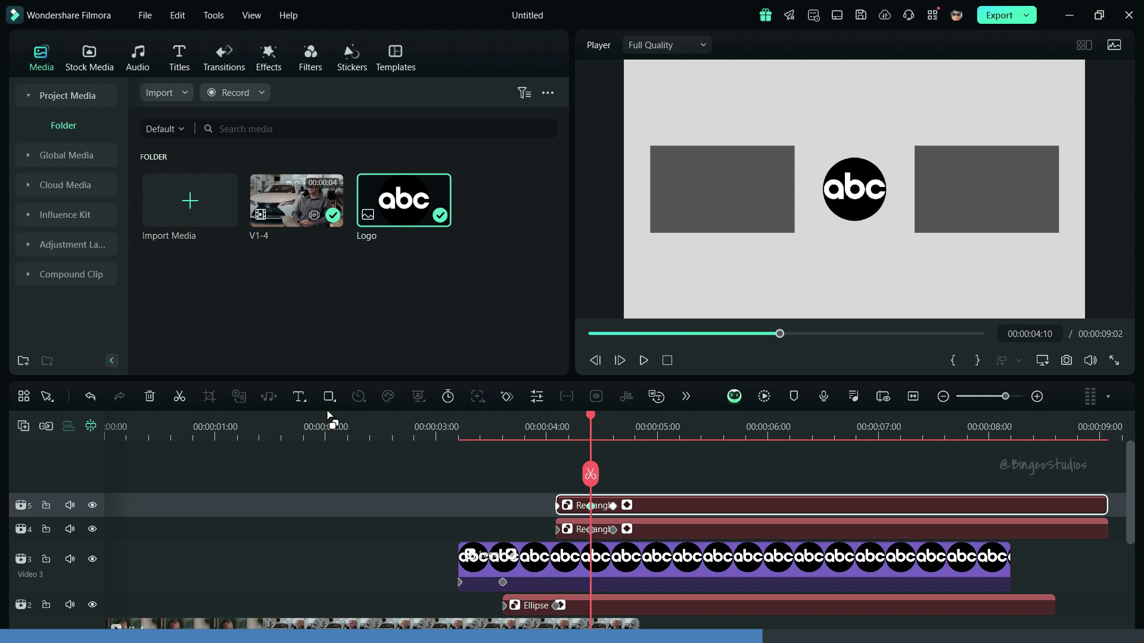
- Add a default title on a new track and change its text to 'Next Watch'
left_click(304, 400)
left_click(319, 419)
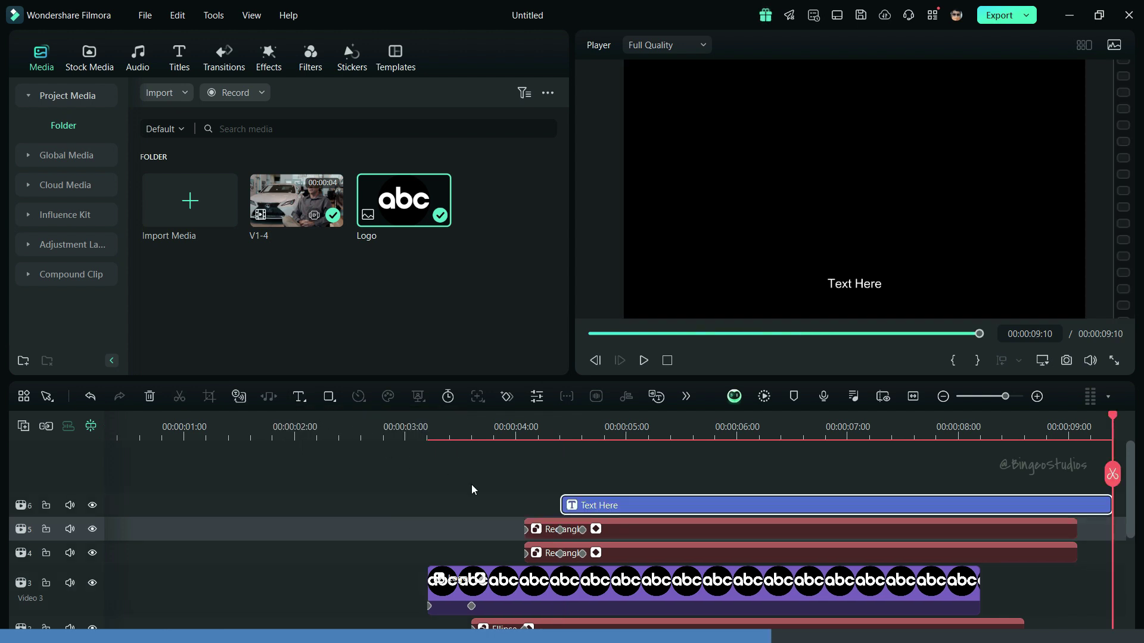
double_click(619, 511)
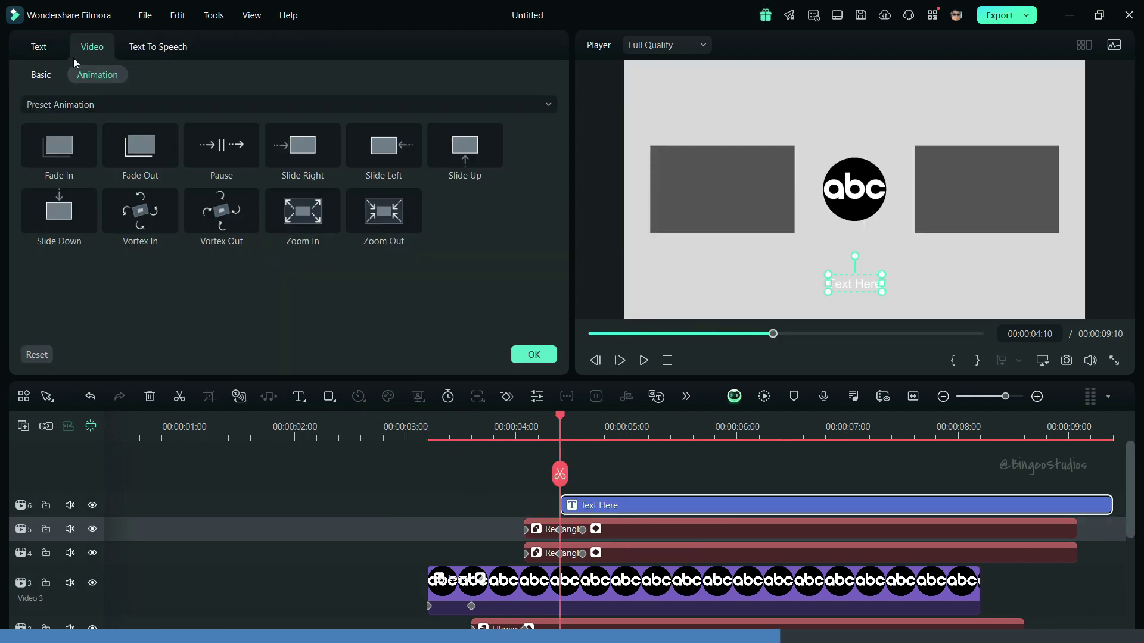
left_click(40, 48)
triple_click(102, 158)
type("Next W")
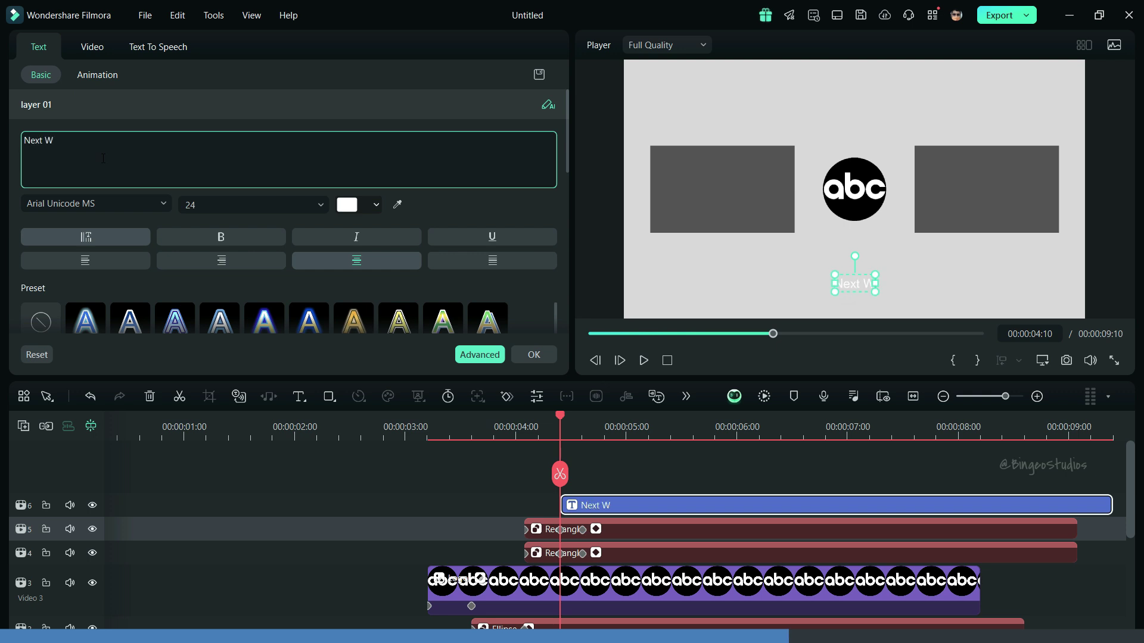
type("atch")
- Set the title font to Covered By Your Grace and its colour to black
left_click(95, 204)
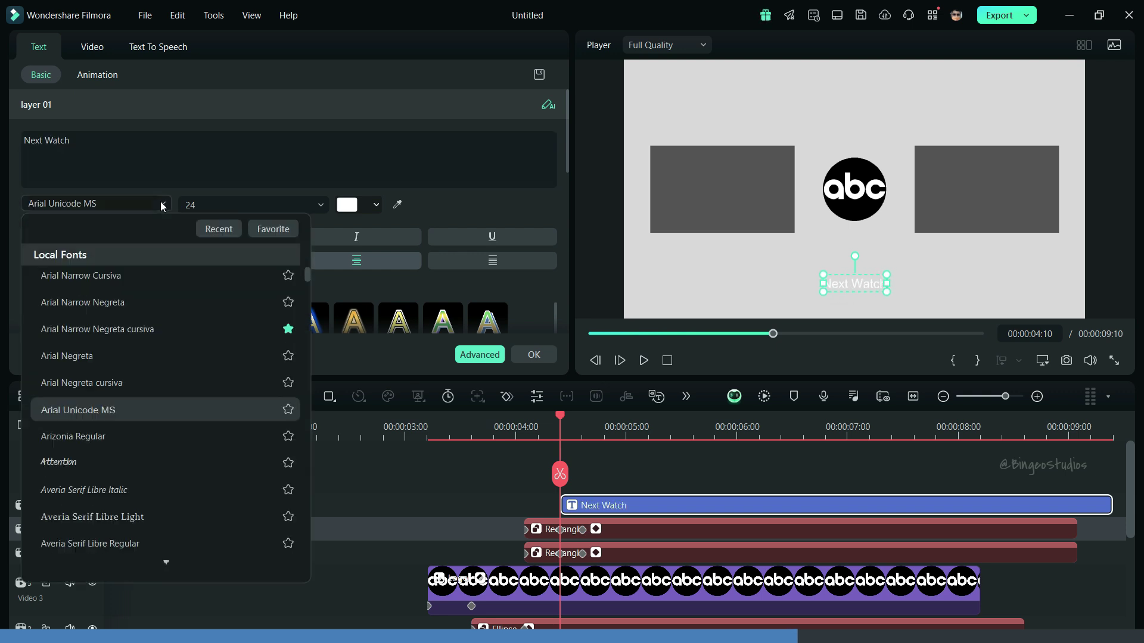
left_click(219, 229)
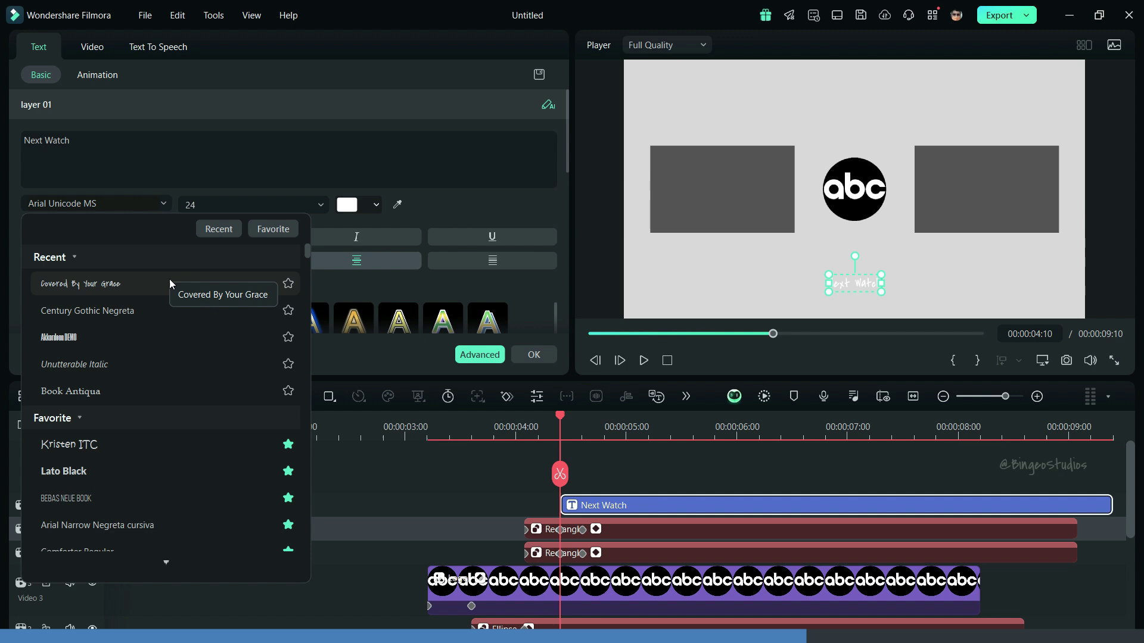
left_click(169, 283)
left_click(377, 206)
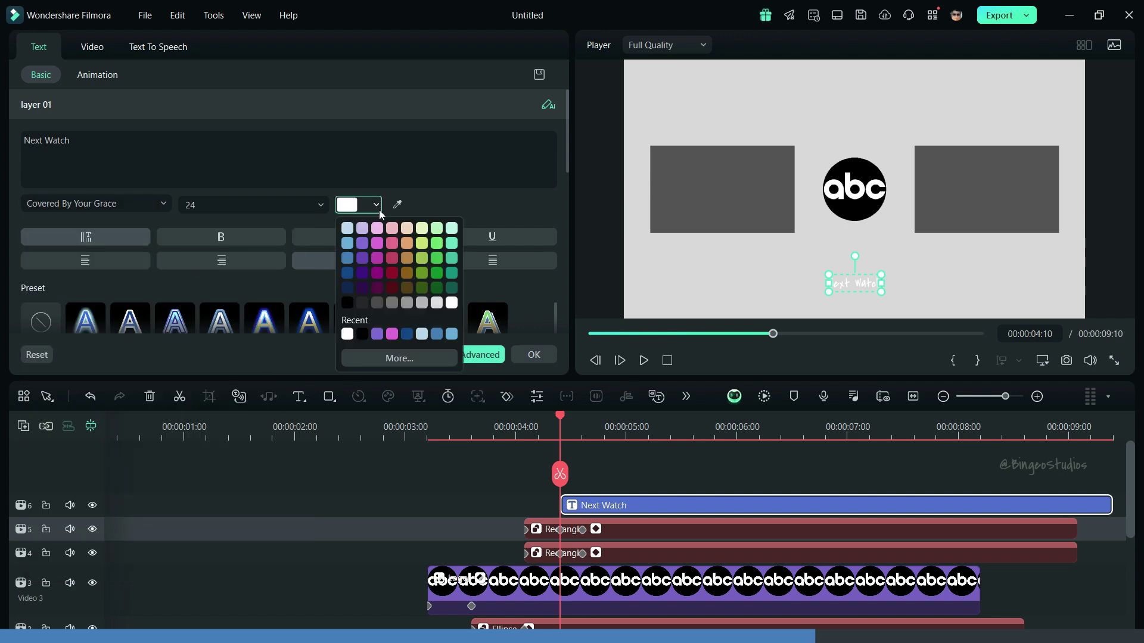
left_click(363, 334)
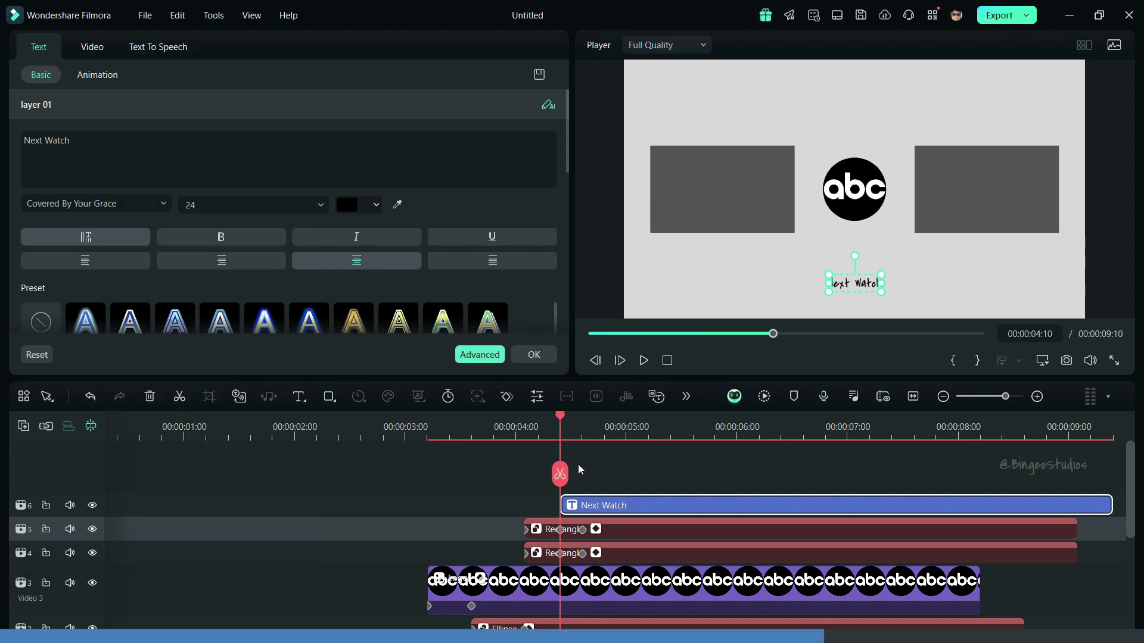
left_click(681, 452)
- Move the Next Watch caption under the left black box and copy its clip
left_click(863, 289)
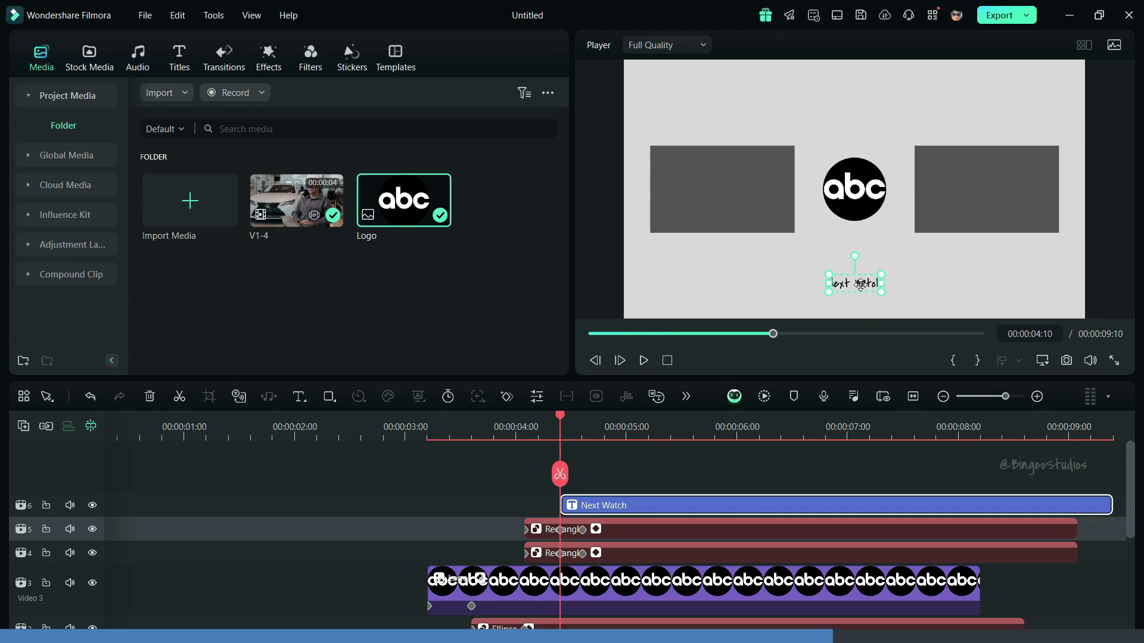
left_click_drag(860, 285, 734, 249)
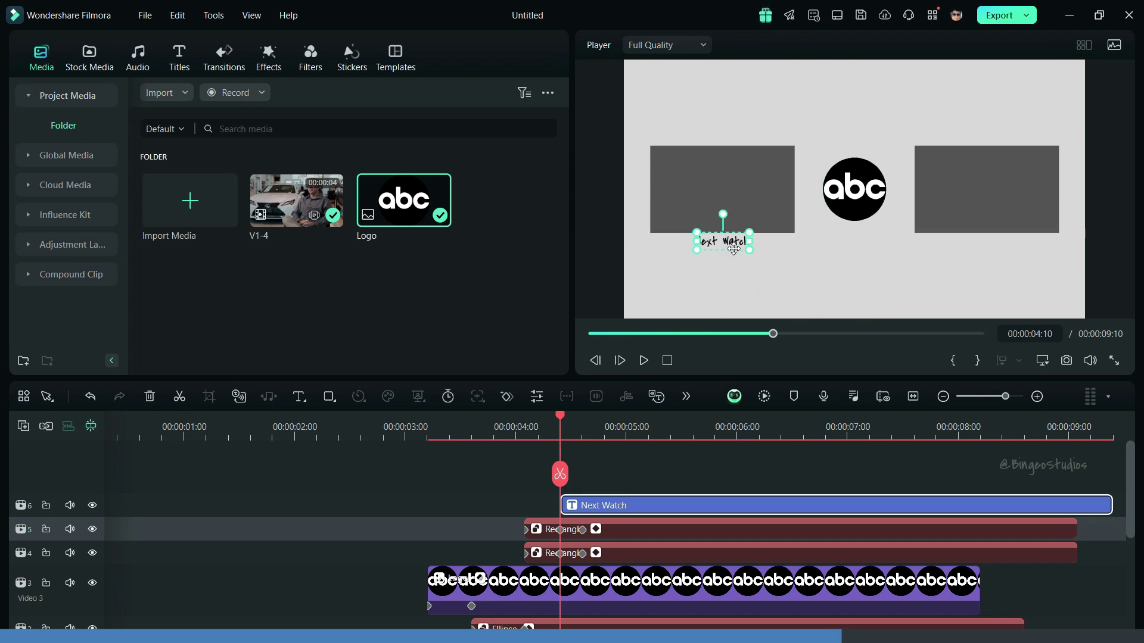
right_click(634, 506)
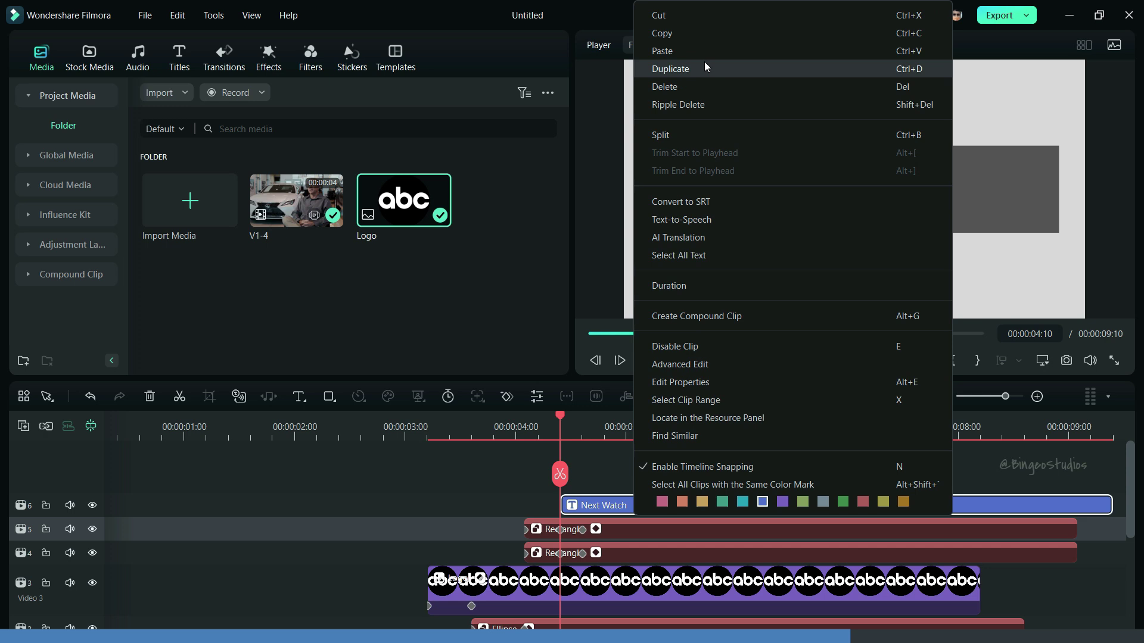
left_click(694, 32)
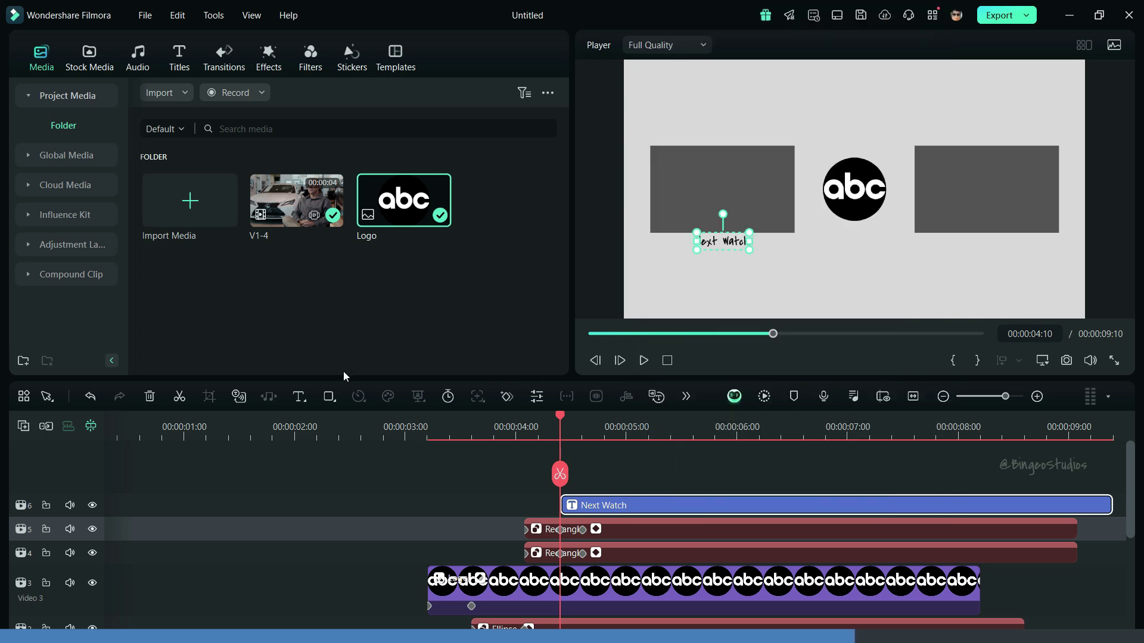
- Add a new top video track 7 and make it the target track
left_click(24, 426)
left_click(35, 448)
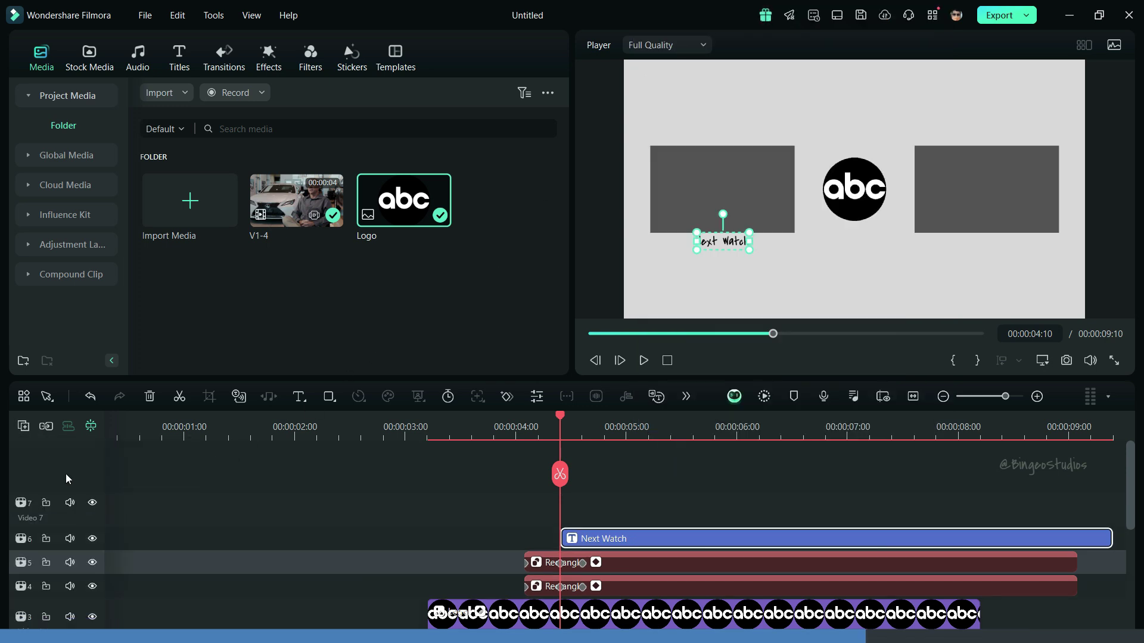
left_click(98, 514)
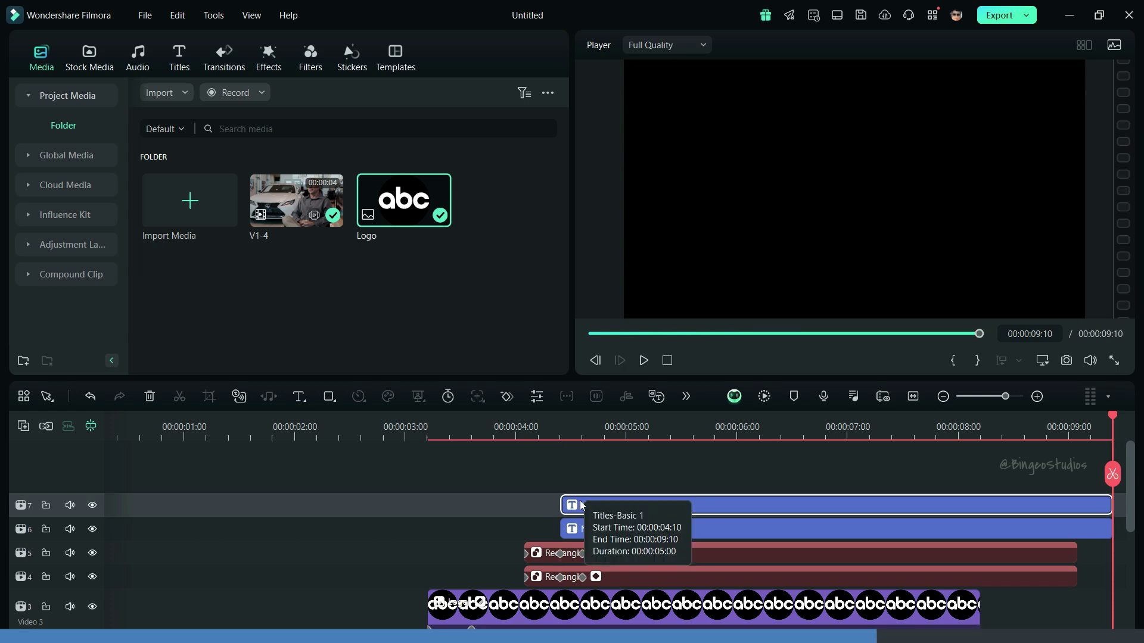
- Paste the copied title onto track 7 and change its text to 'recommend'
key("ctrl+v")
left_click(110, 162)
key("ctrl+a")
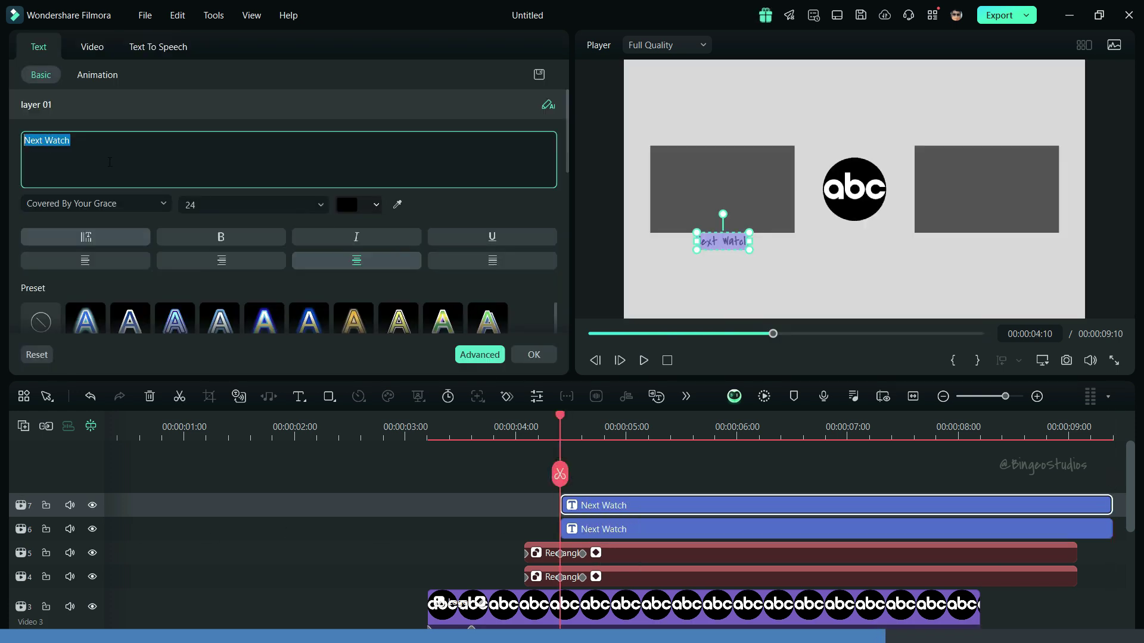
type("recommend")
- Set the recommend title's Position X to 550, placing it under the right box
scroll(14, 179, "down", 5)
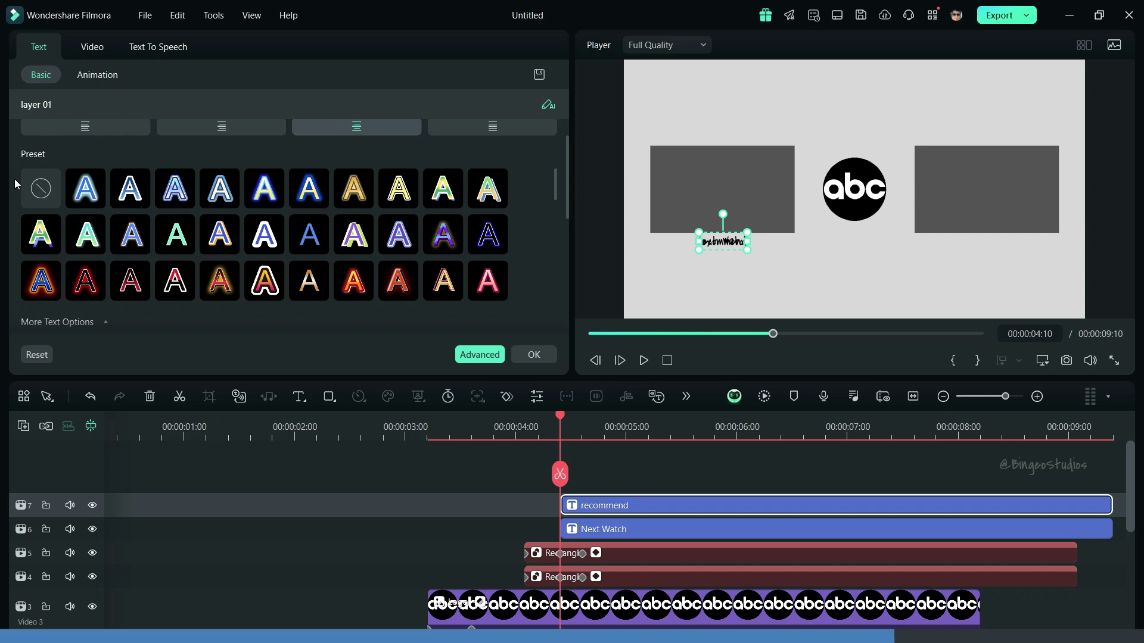
scroll(14, 179, "down", 5)
scroll(14, 179, "down", 5)
scroll(15, 179, "down", 1)
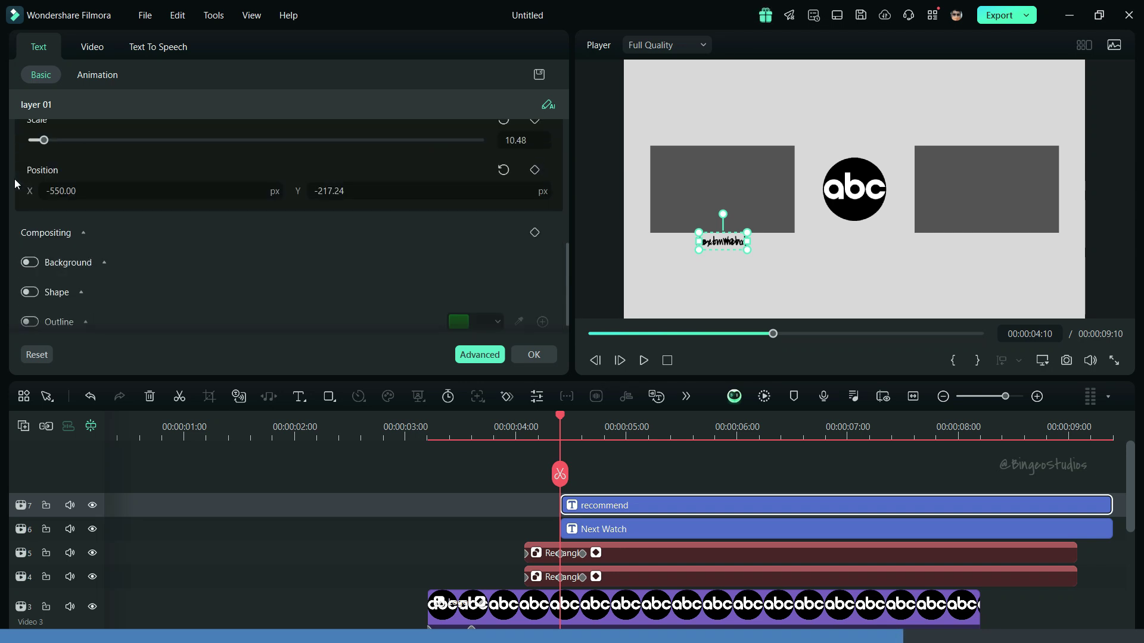
double_click(60, 191)
type("550")
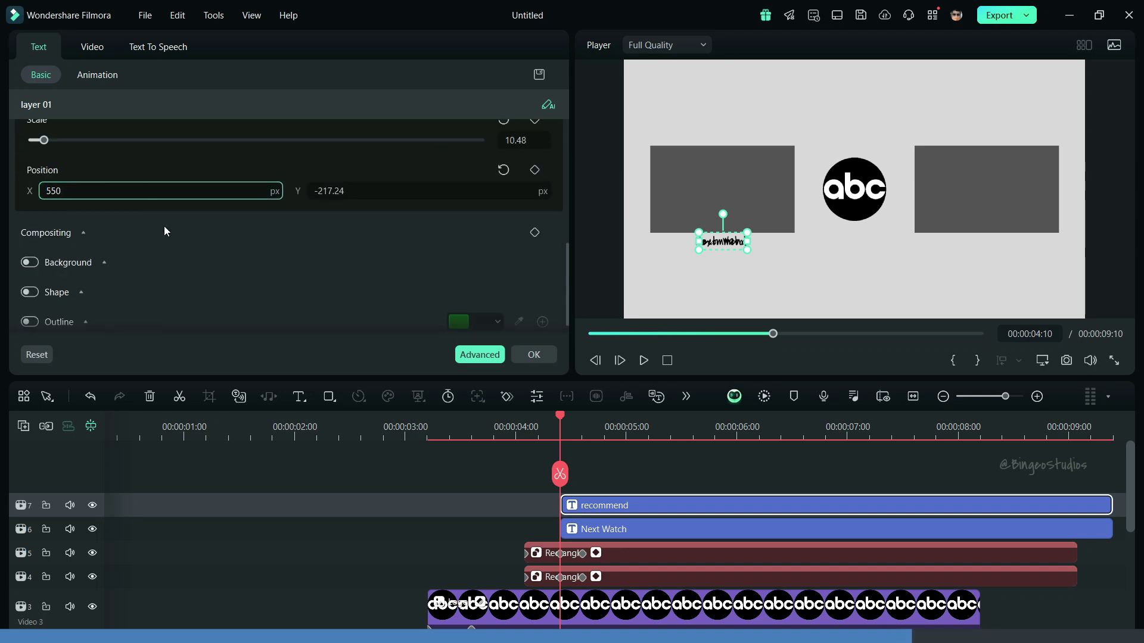
left_click(163, 226)
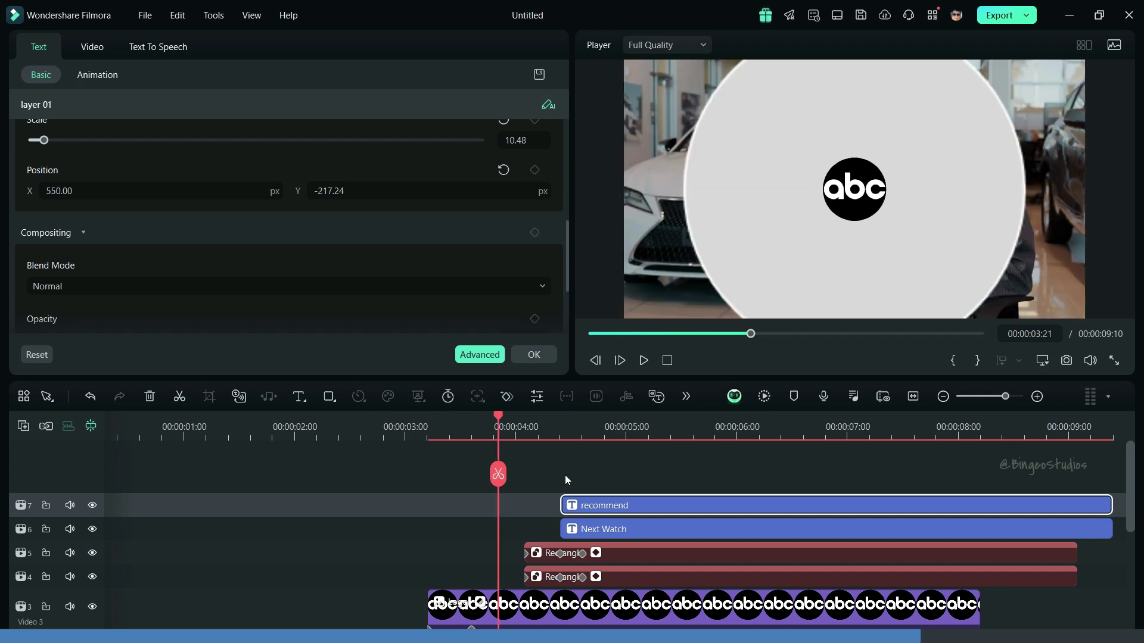
left_click(596, 530)
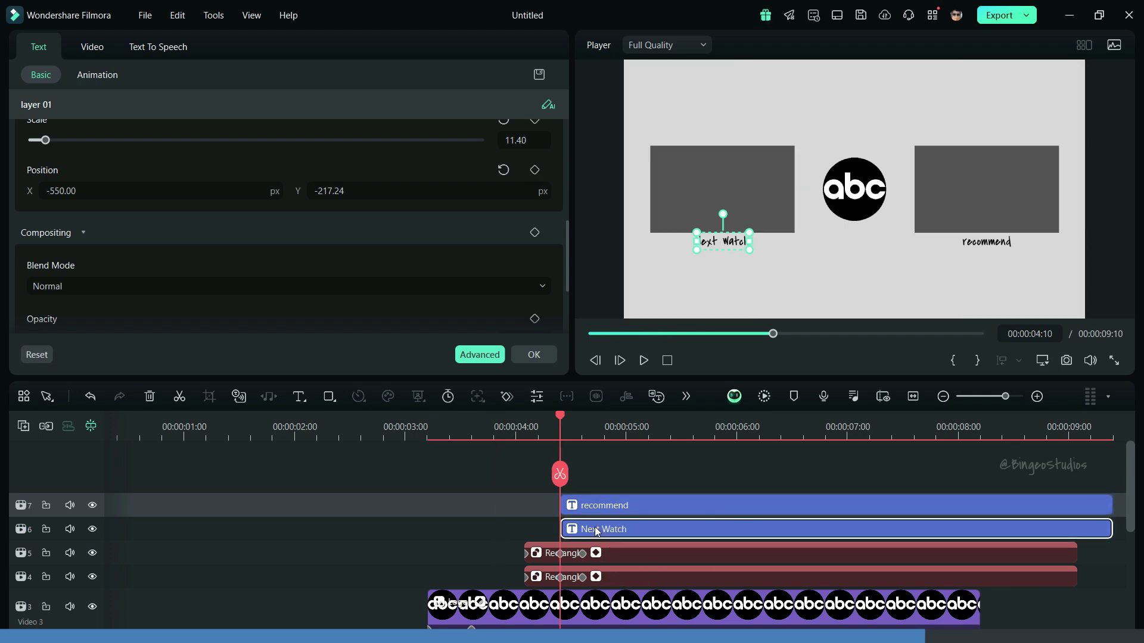
- Apply the Appearing entrance animation to both the Next Watch and recommend titles
left_click(116, 76)
left_click(208, 209)
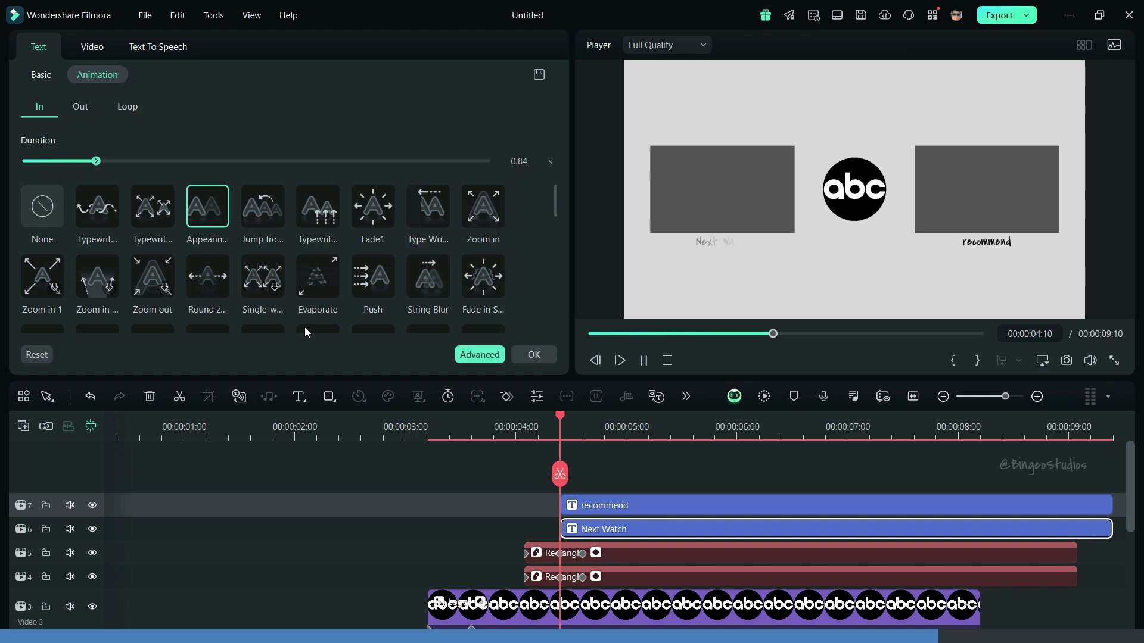
left_click(579, 500)
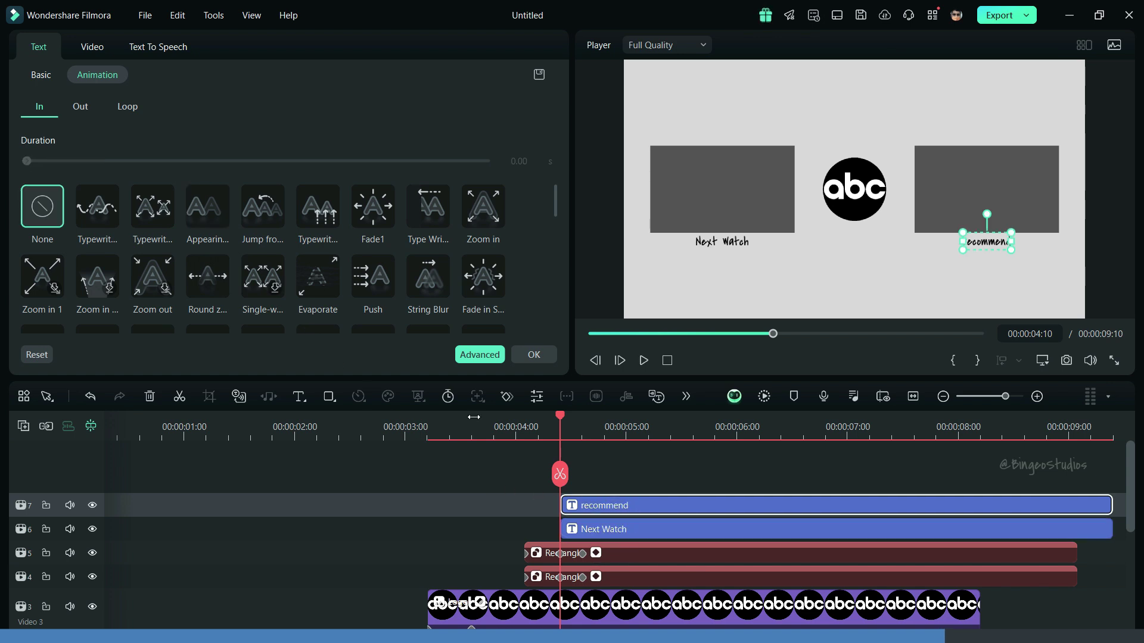
left_click(212, 206)
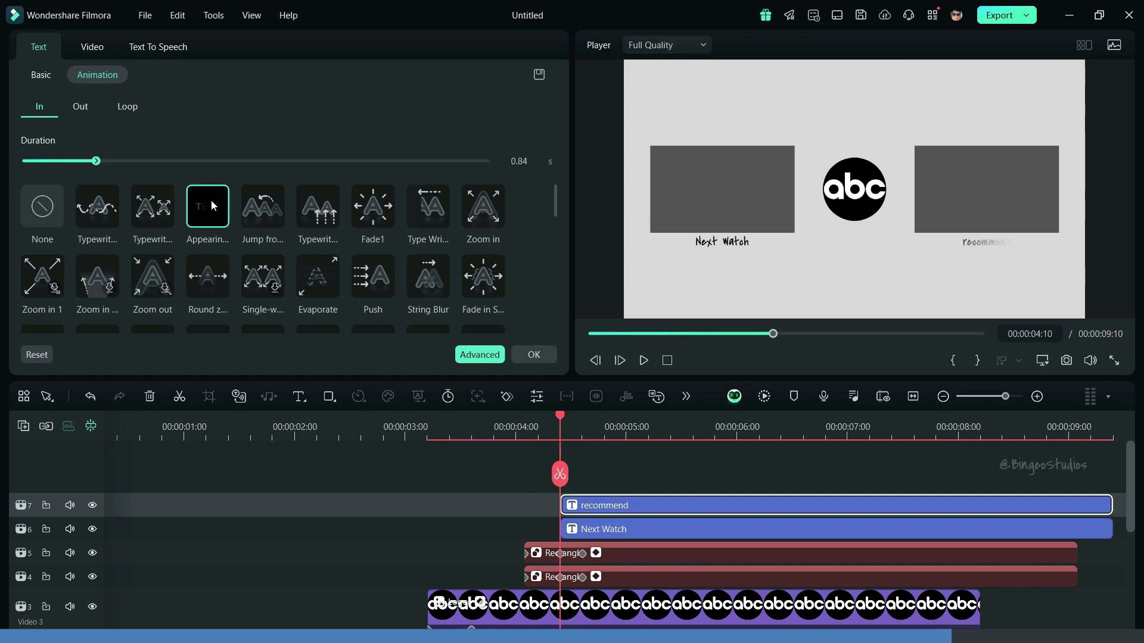
left_click(401, 434)
- Add Square Blur above the interview, running from about 3 seconds to the clip's end
left_click(516, 356)
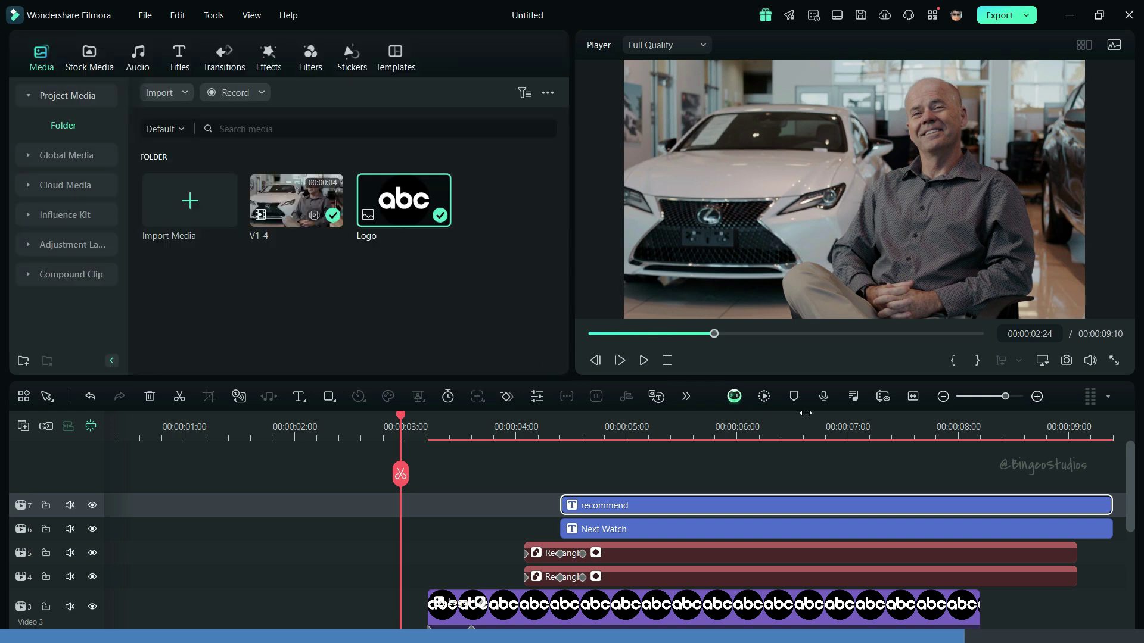
left_click(908, 399)
scroll(756, 484, "down", 3)
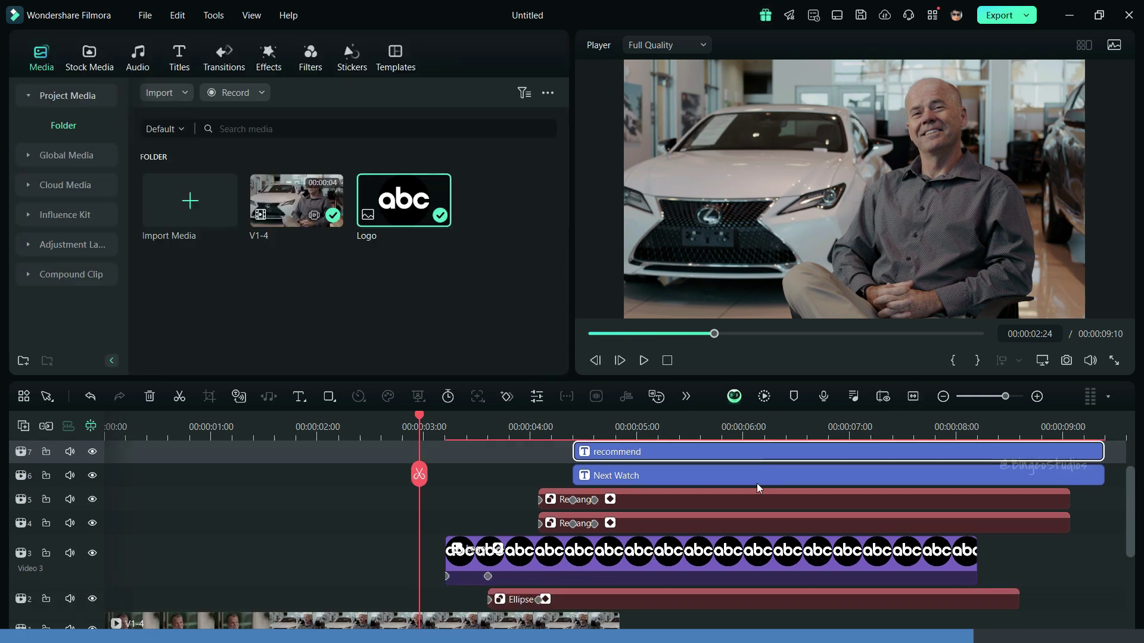
left_click(268, 58)
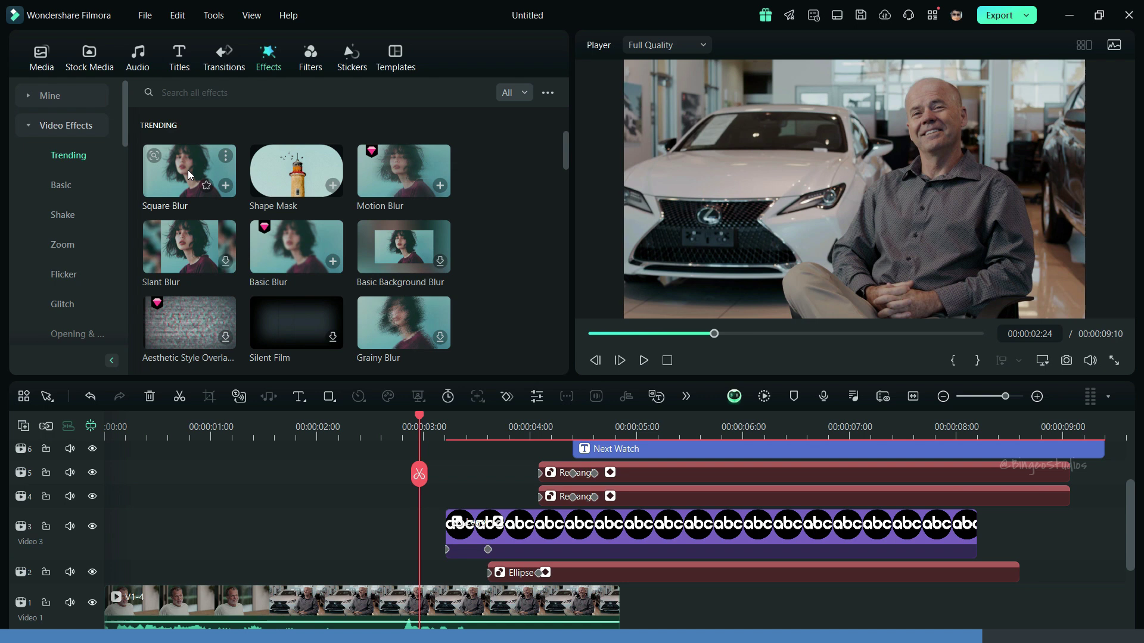
left_click_drag(186, 167, 206, 469)
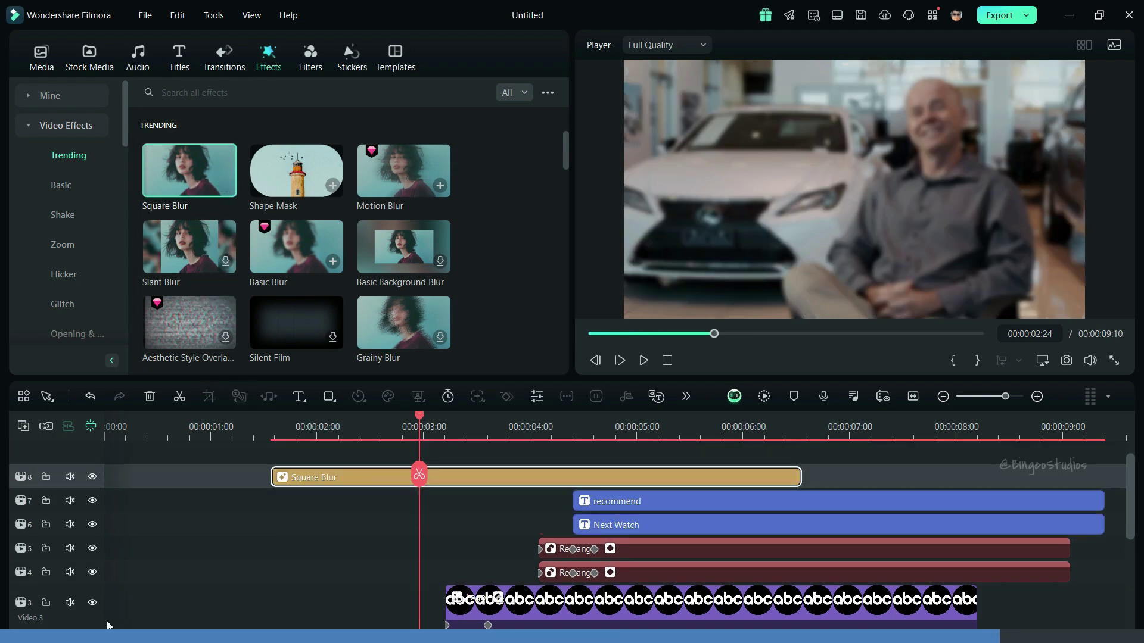
left_click_drag(111, 582, 103, 526)
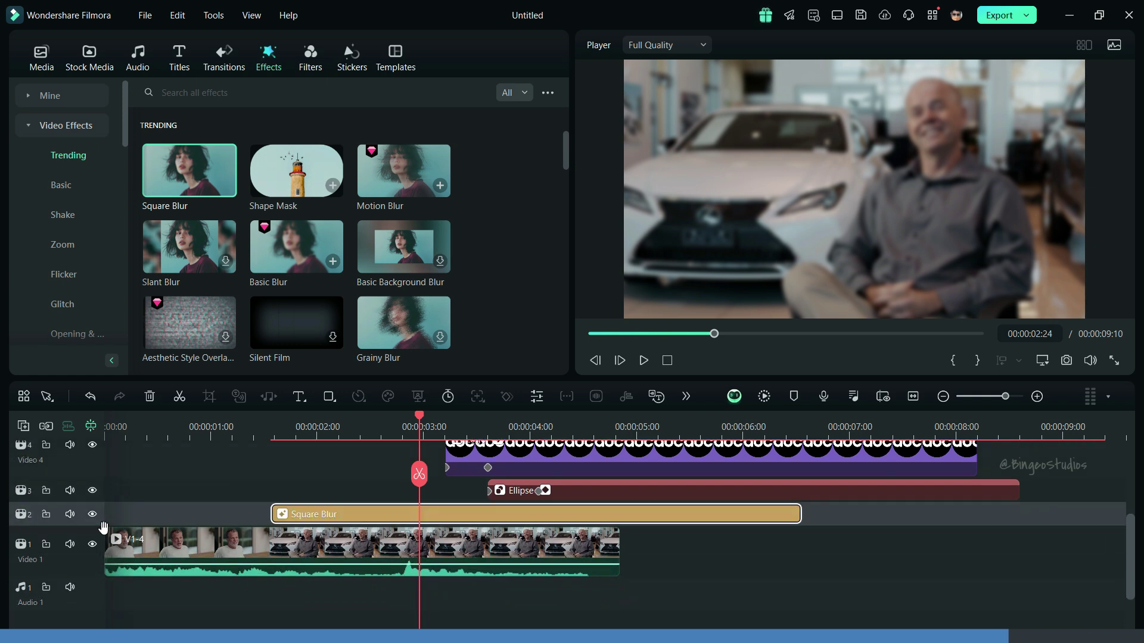
left_click_drag(349, 513, 499, 512)
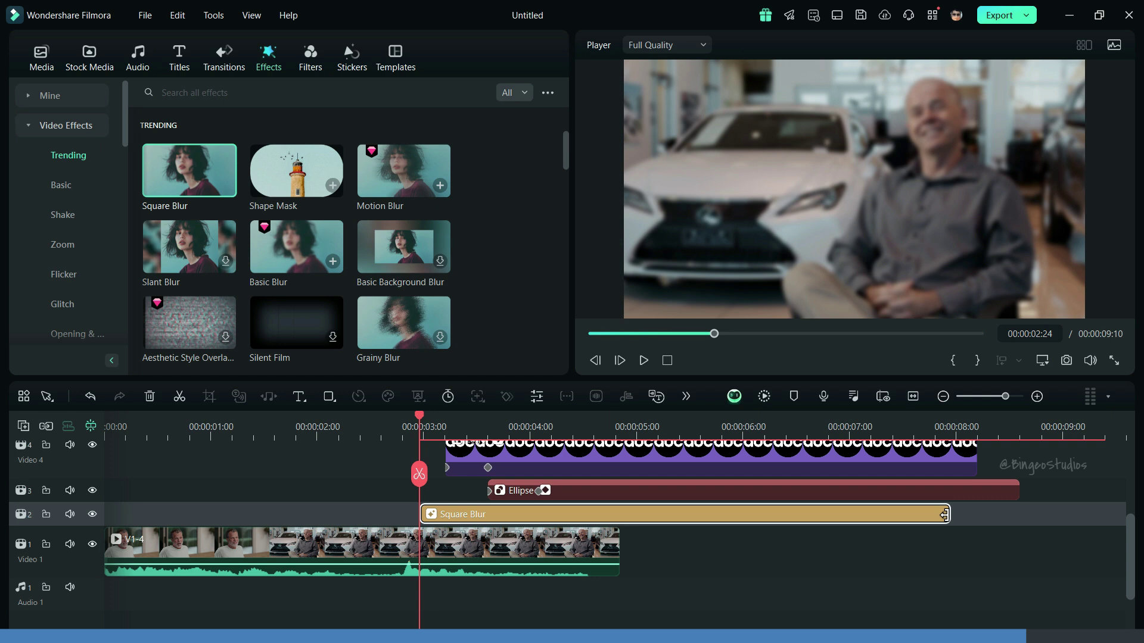
left_click_drag(944, 514, 621, 514)
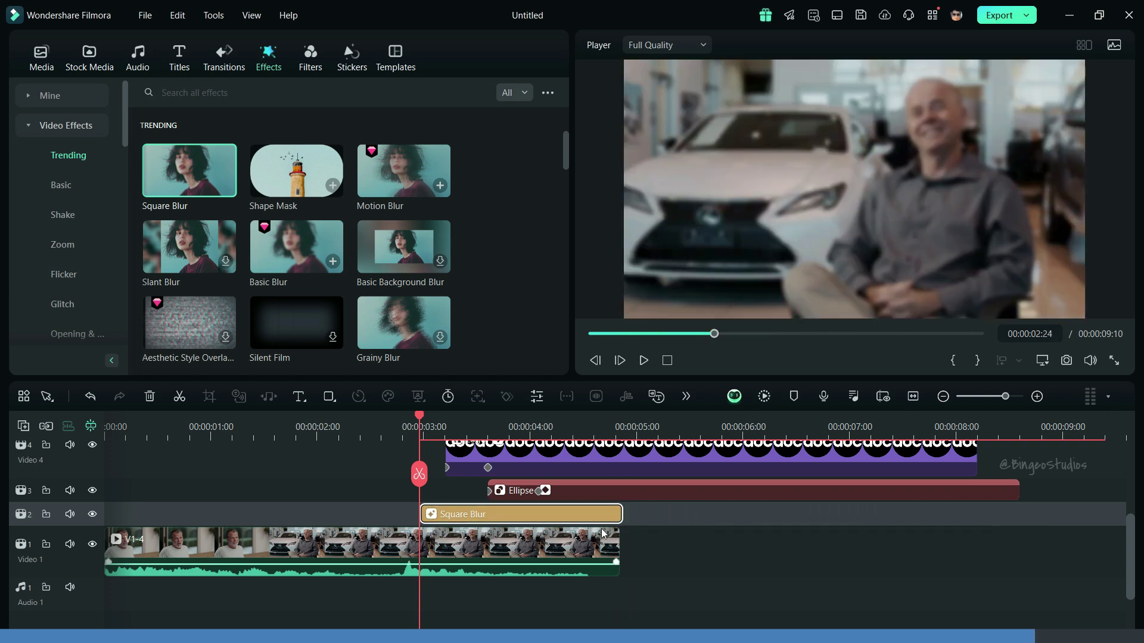
- Keyframe the Square Blur opacity from 0 at 3:00 to 100 at 3:13
double_click(433, 516)
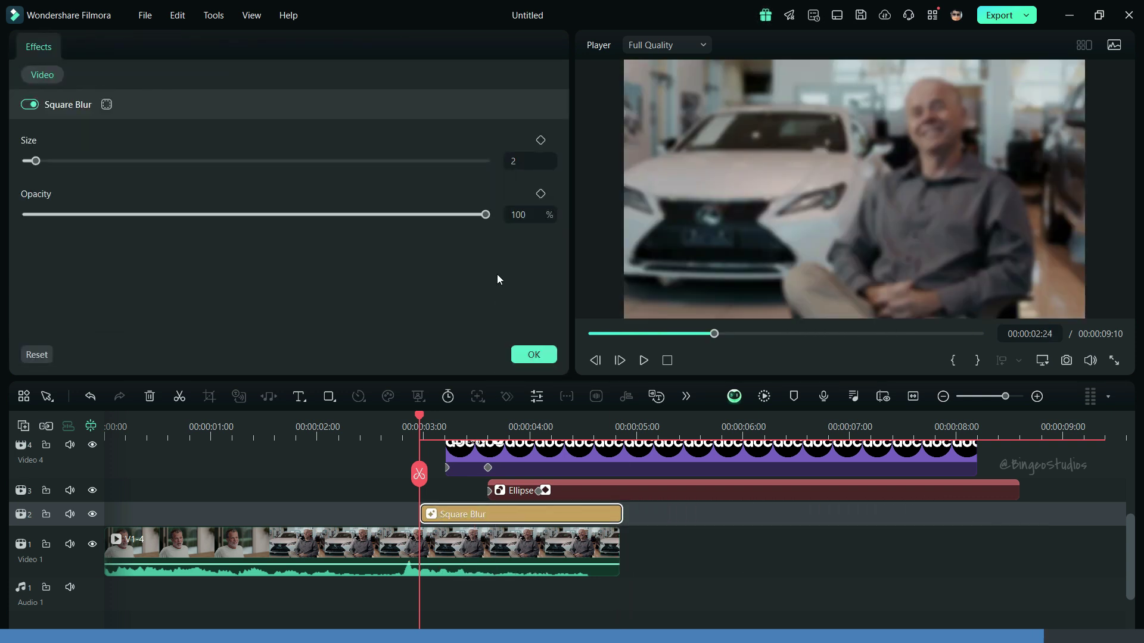
left_click(540, 193)
left_click_drag(485, 214, 58, 224)
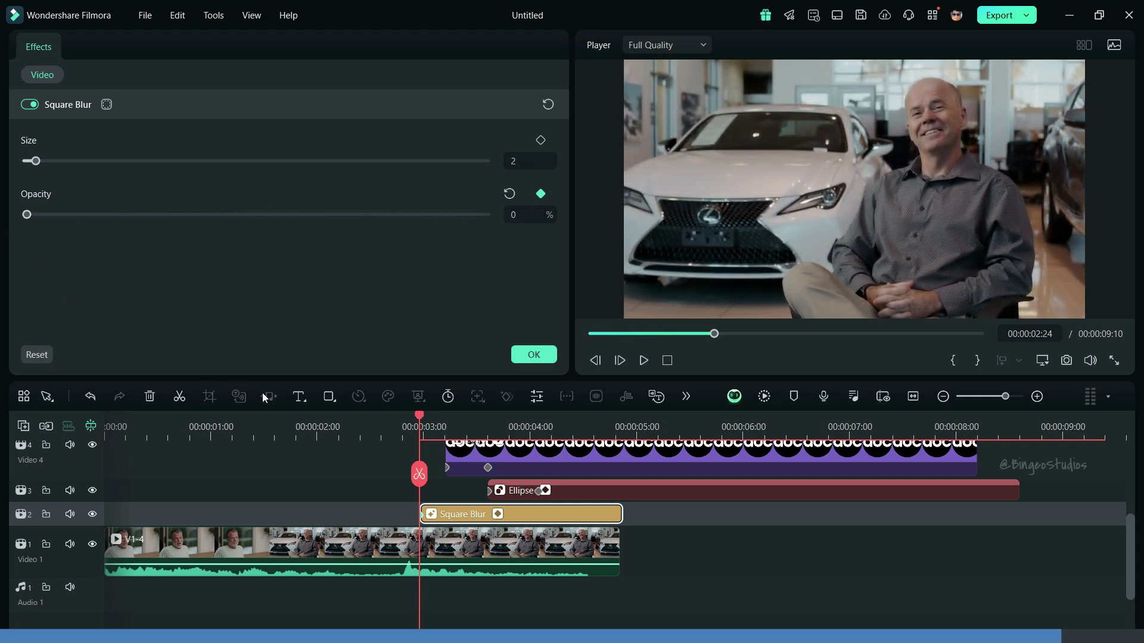
left_click(478, 426)
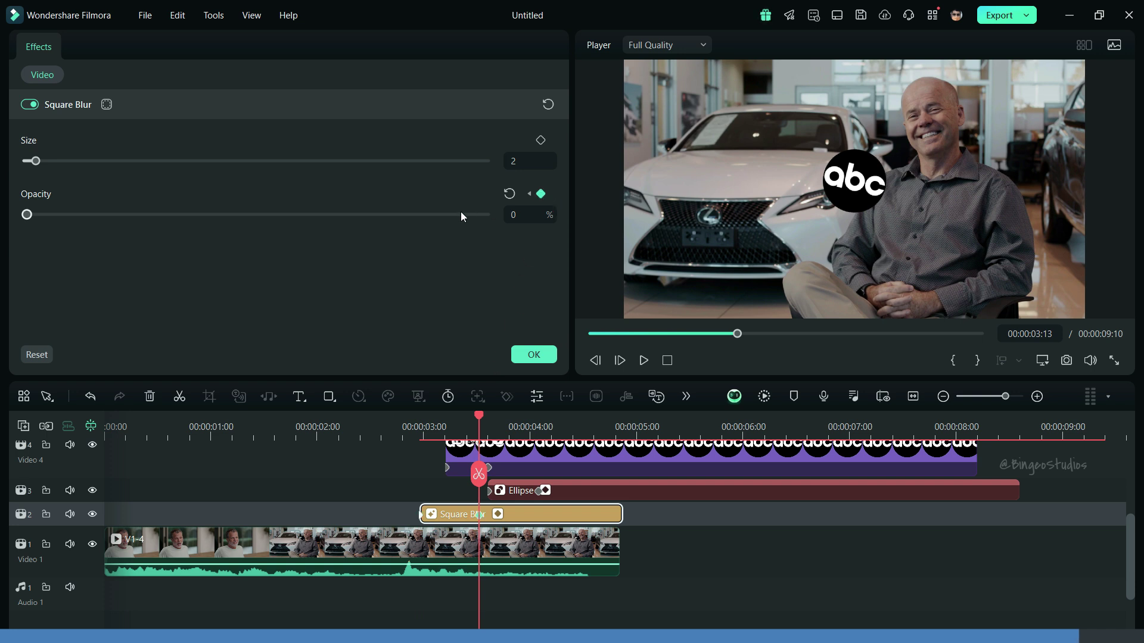
left_click_drag(462, 215, 505, 223)
scroll(486, 512, "up", 3)
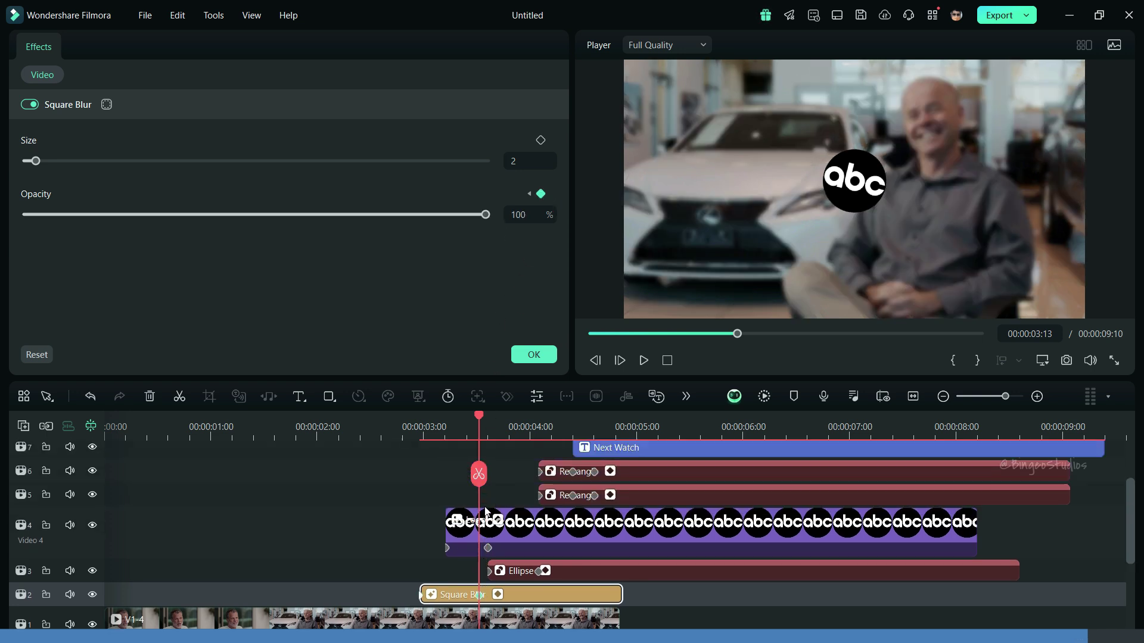
left_click(534, 355)
- Play back the blur transition from just before it starts
left_click(403, 434)
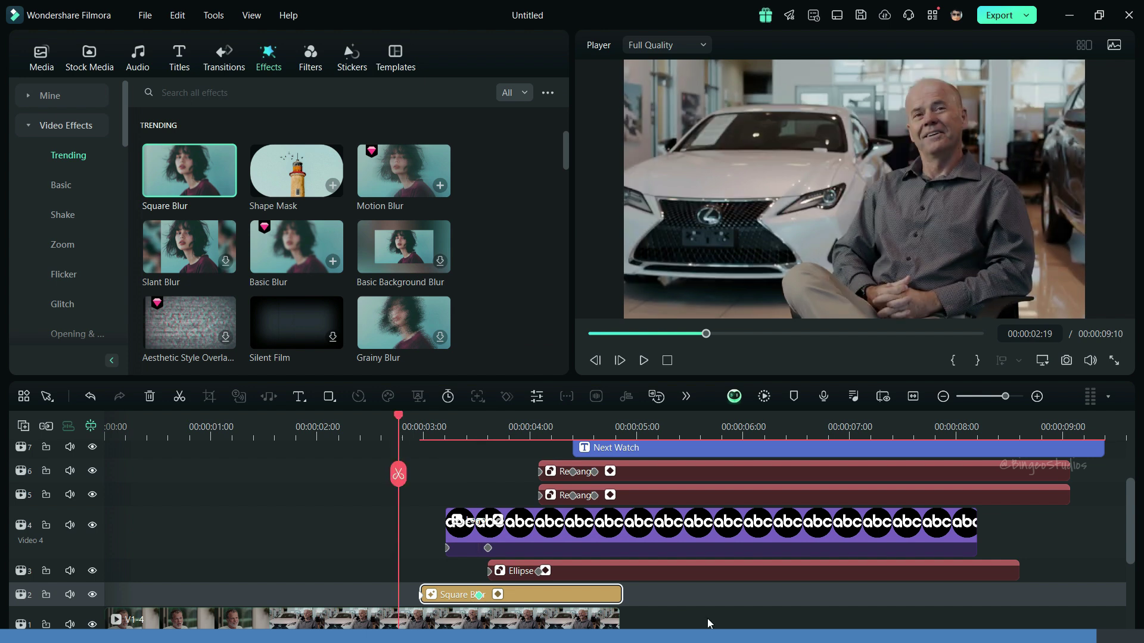
left_click(706, 618)
key("space")
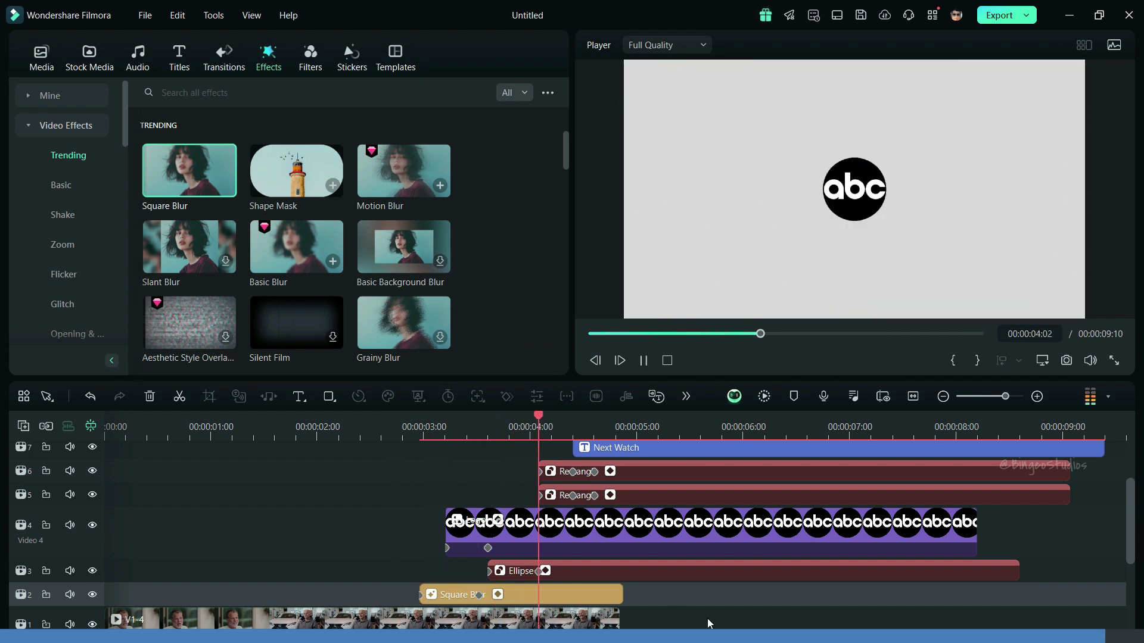
key("space")
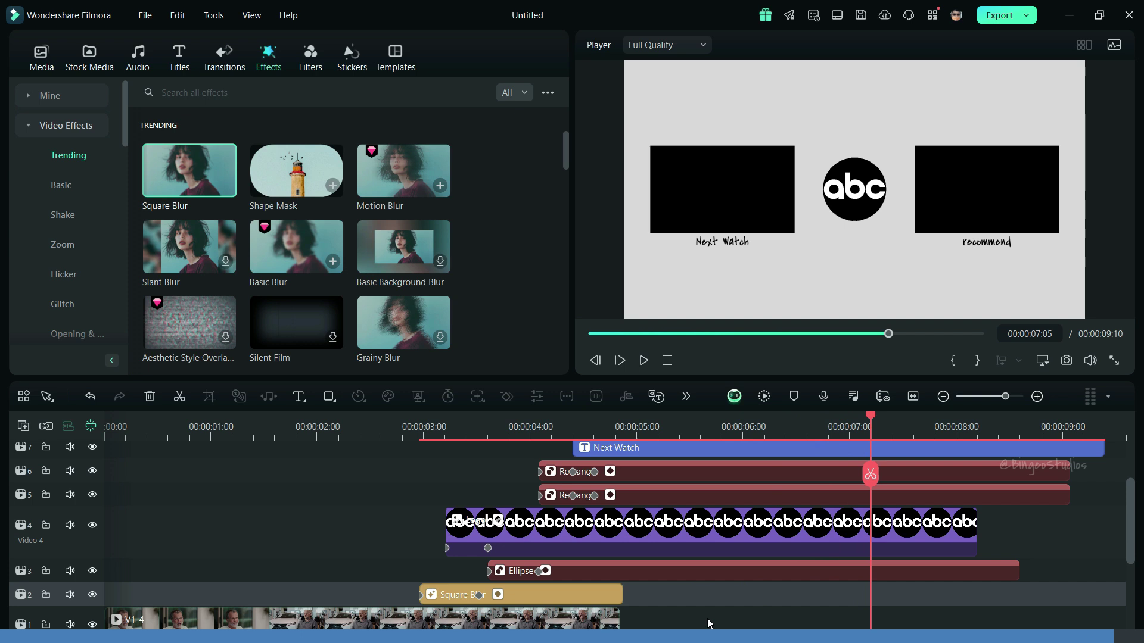
- Export the project as POU.mp4 with Higher quality
left_click(988, 17)
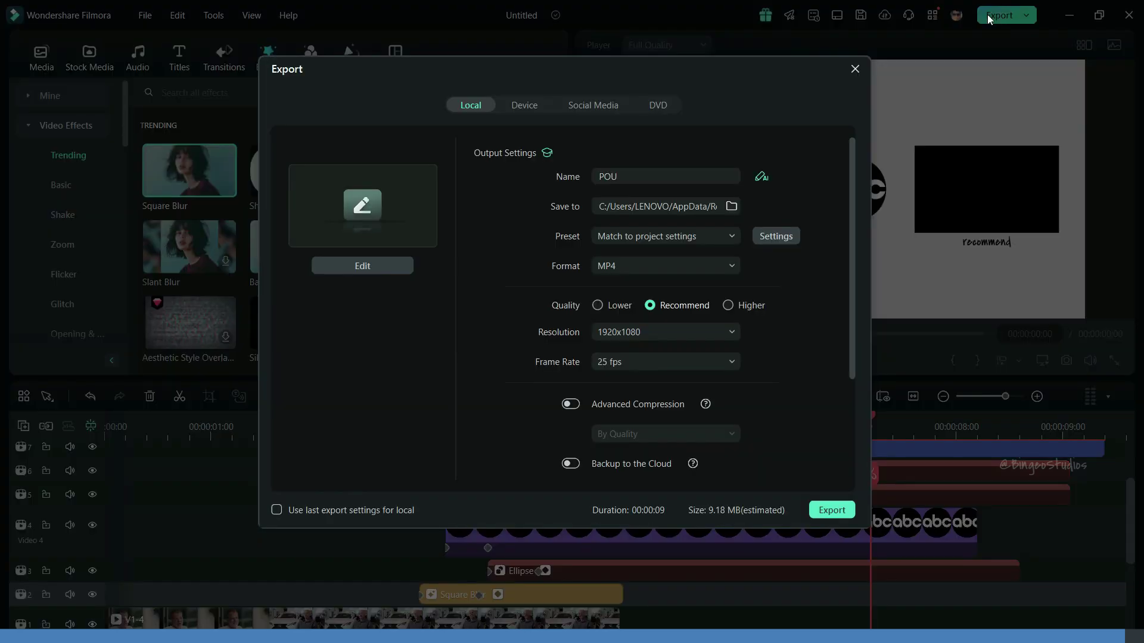
left_click(739, 308)
left_click(826, 504)
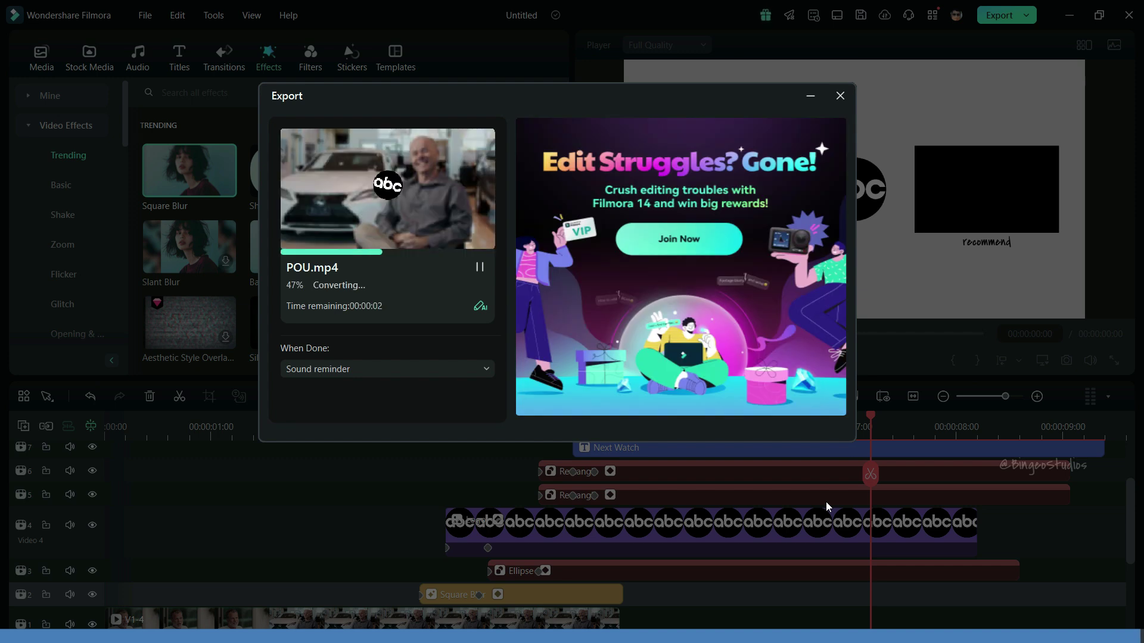